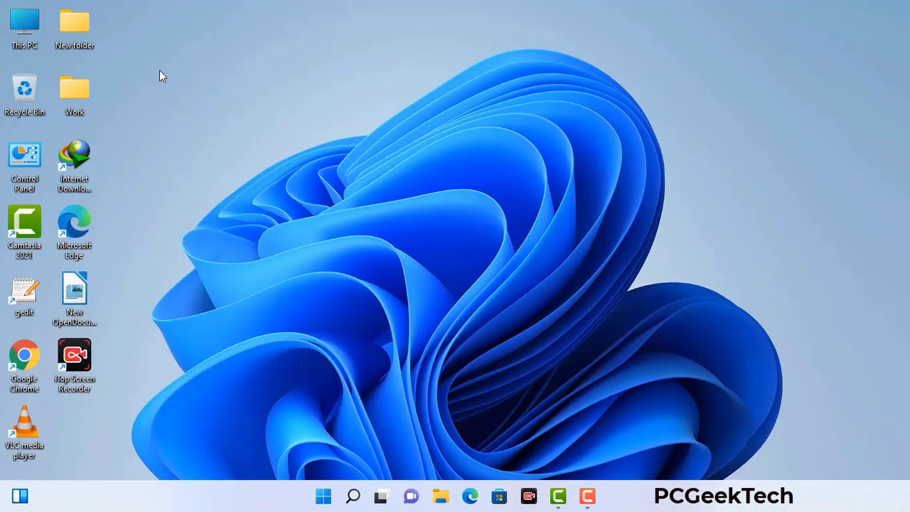
# Open System Configuration by running the command msconfig.
pyautogui.press('super+r')
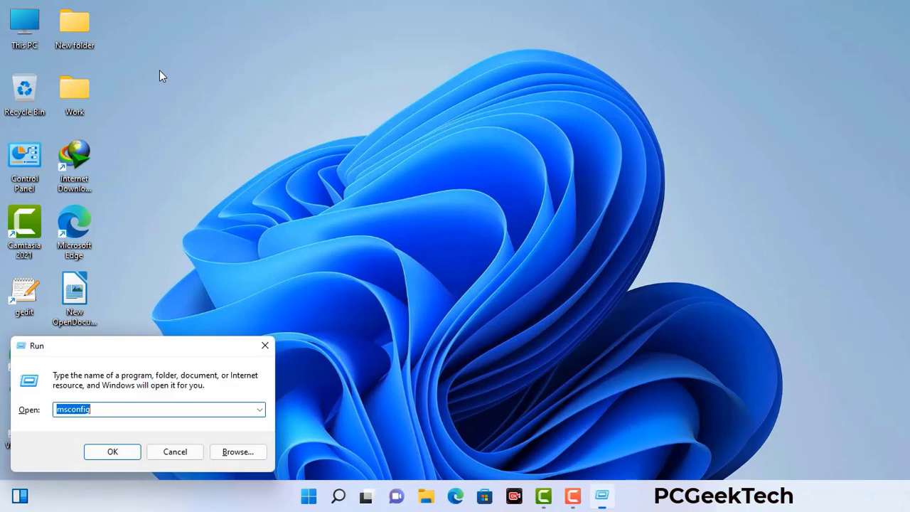
pyautogui.moveTo(155, 346); pyautogui.dragTo(399, 112)
pyautogui.click(361, 179)
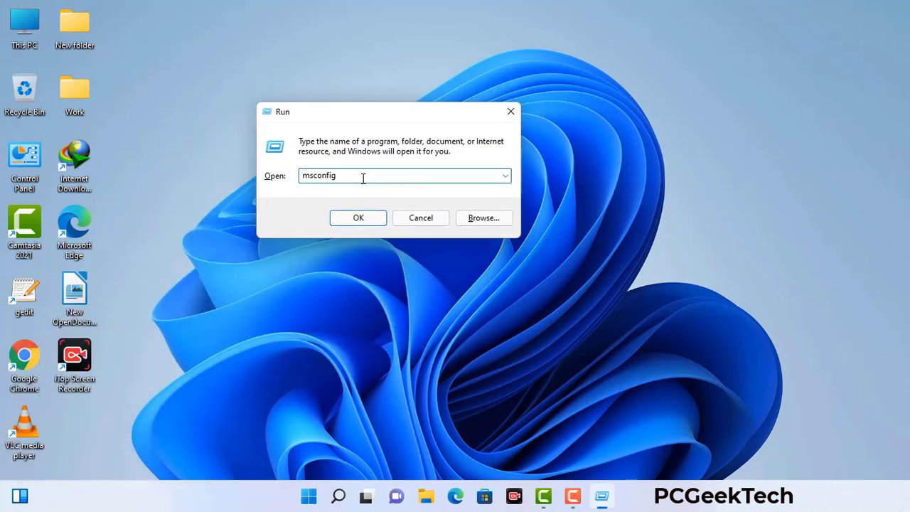
pyautogui.click(356, 219)
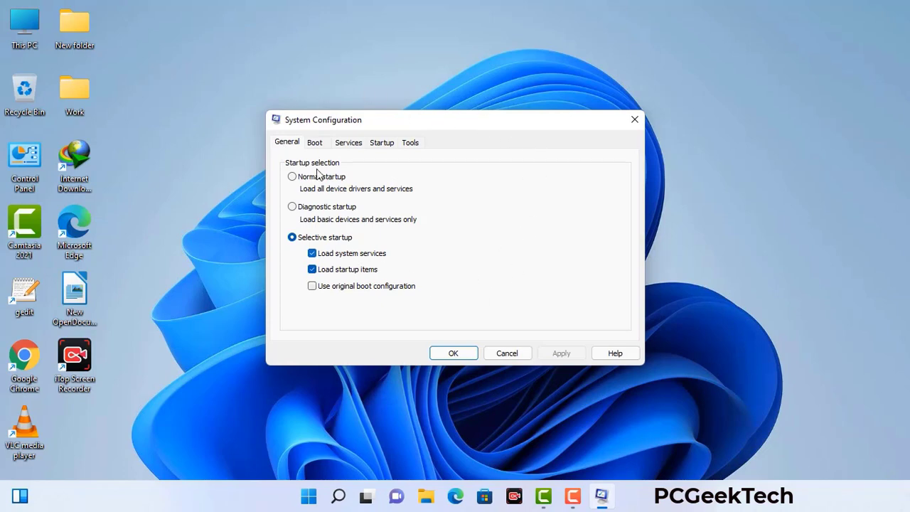
# Enable Safe boot with the Network option for Windows 11 and apply the boot settings.
pyautogui.click(315, 143)
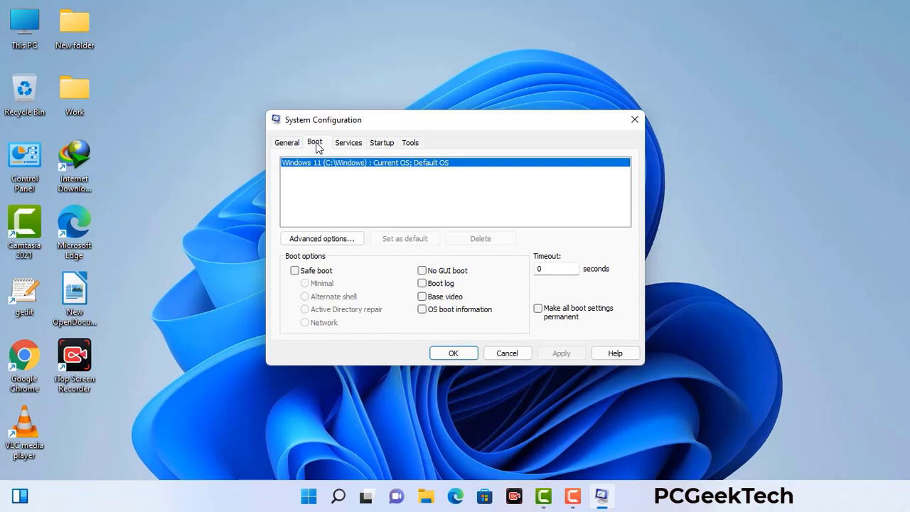
pyautogui.click(295, 271)
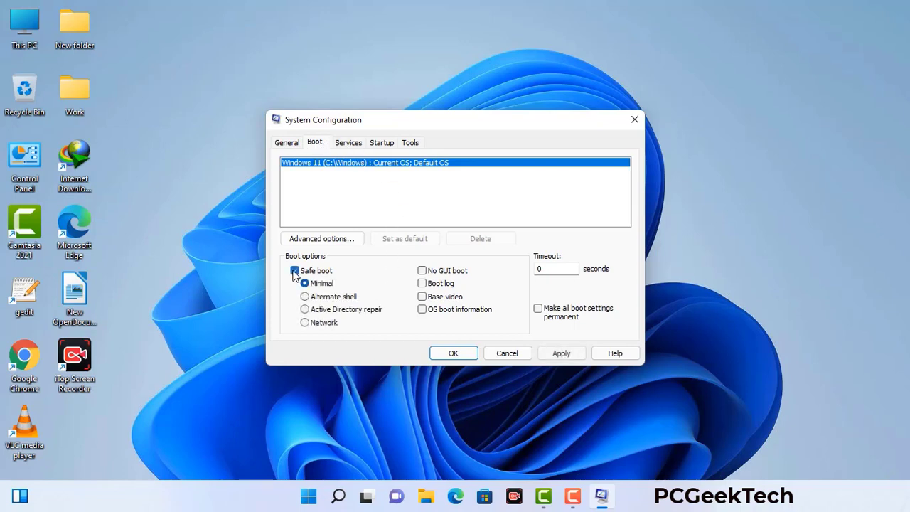
pyautogui.click(325, 324)
pyautogui.click(559, 354)
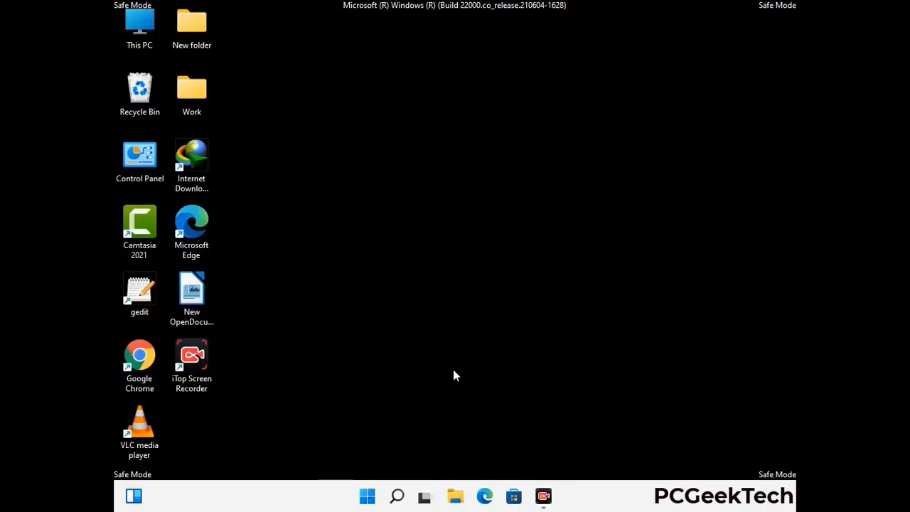
# Set File Explorer Options in Control Panel to show hidden files, folders, and drives, apply the change, and close Control Panel.
pyautogui.doubleClick(141, 169)
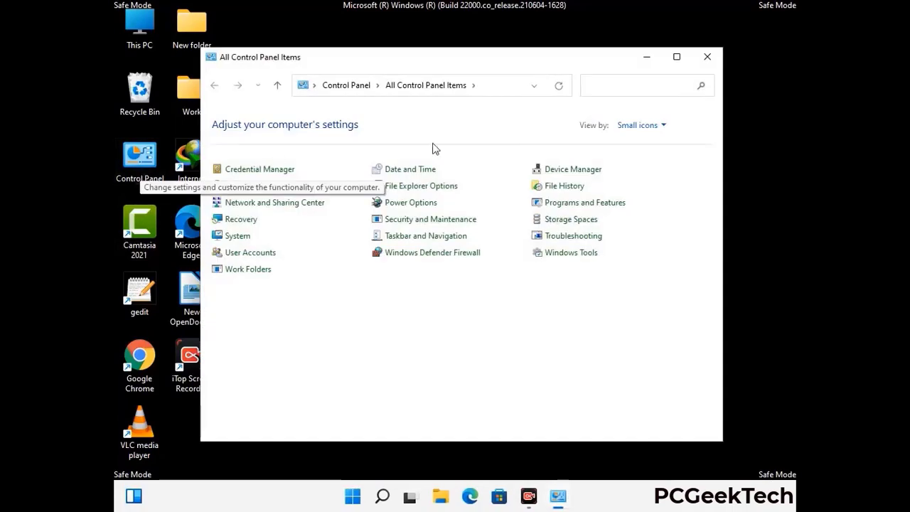
pyautogui.click(438, 187)
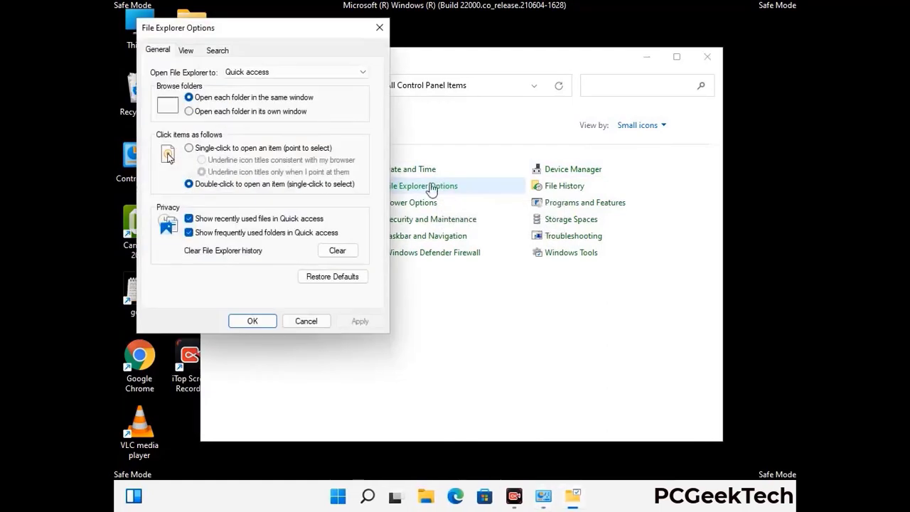
pyautogui.click(187, 51)
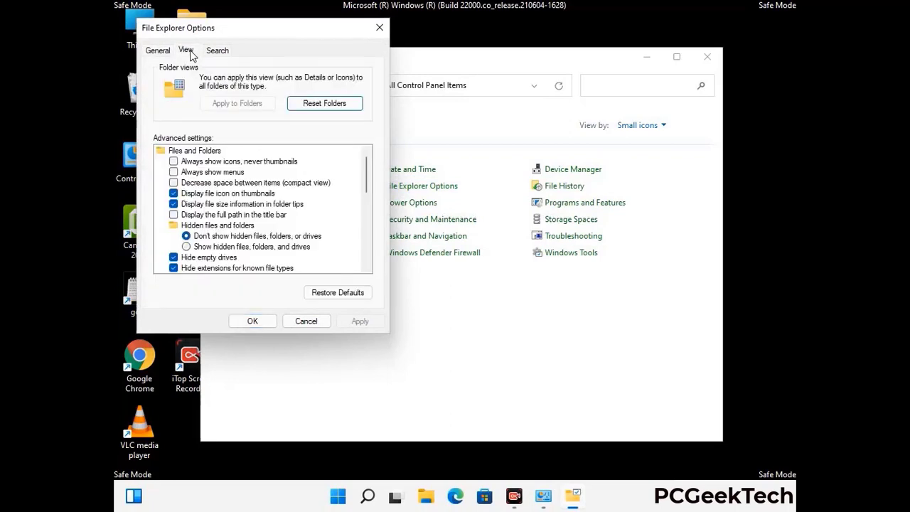
pyautogui.click(186, 247)
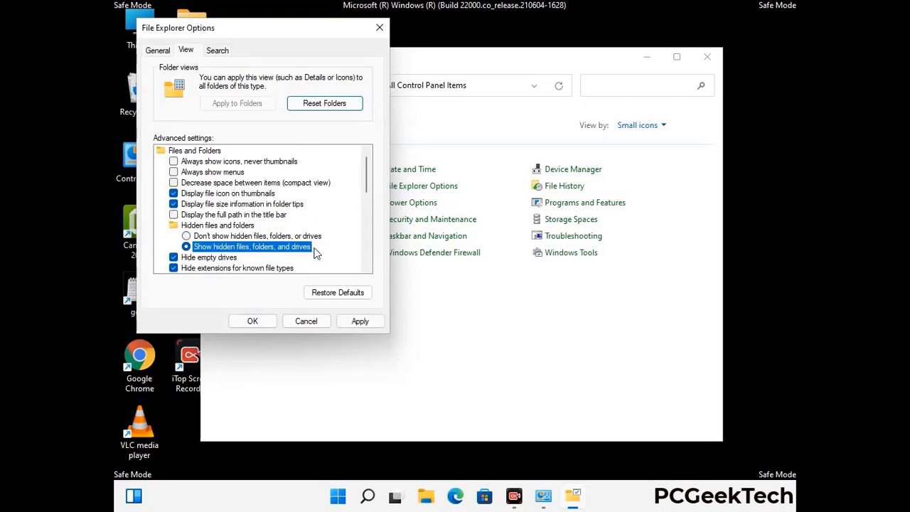
pyautogui.click(359, 319)
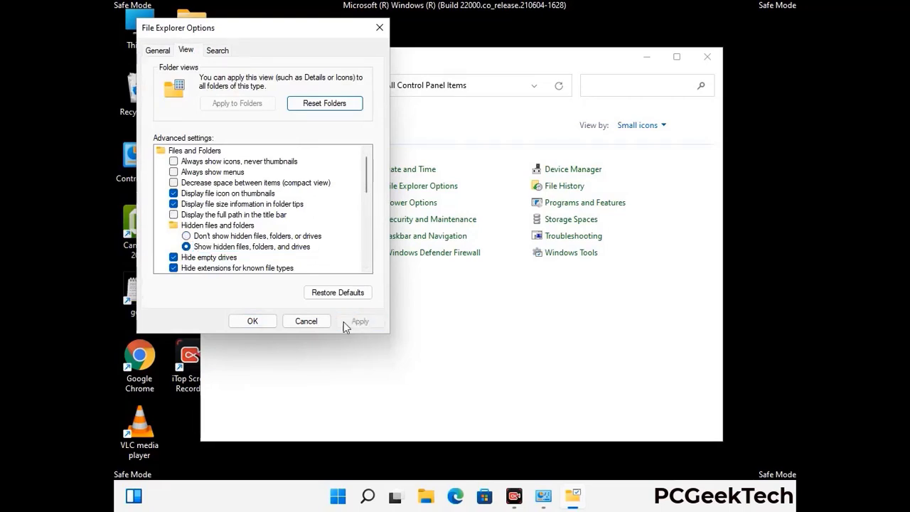
pyautogui.click(240, 322)
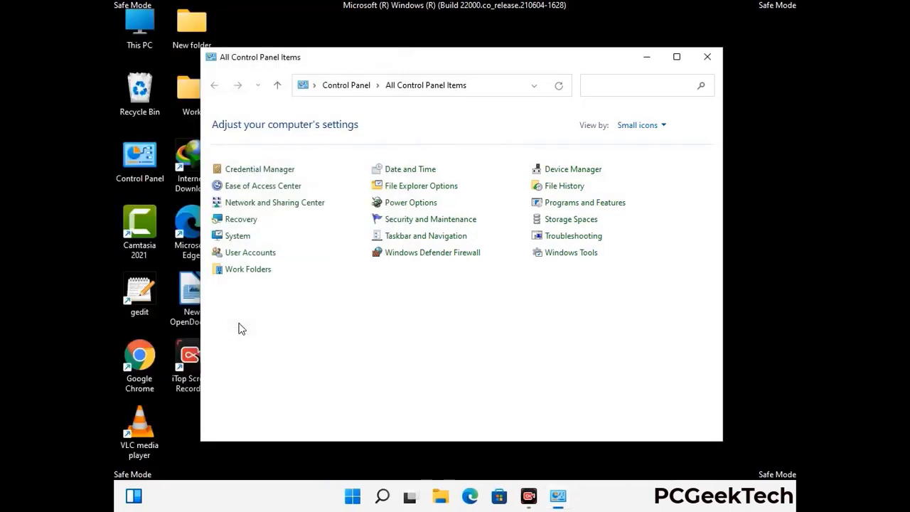
pyautogui.click(707, 57)
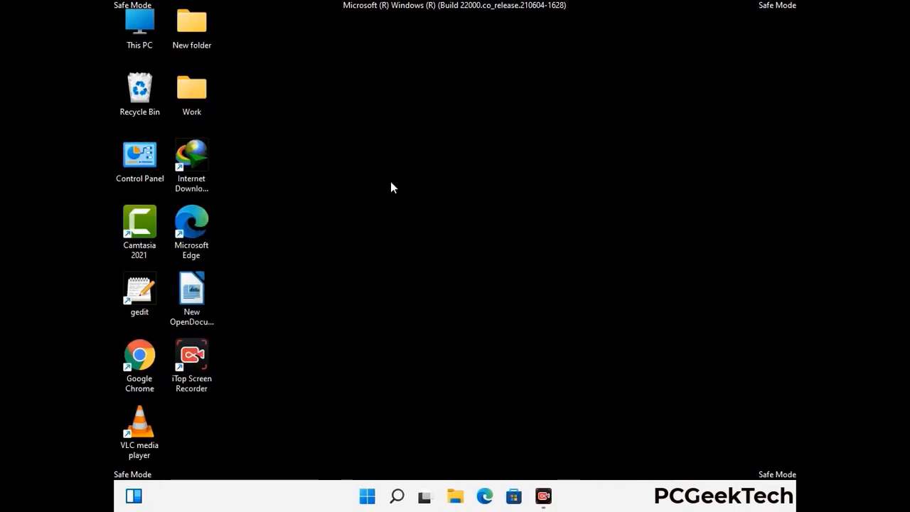
# Browse from This PC to the folder C:\Windows\System32\drivers\etc.
pyautogui.doubleClick(135, 44)
pyautogui.doubleClick(398, 312)
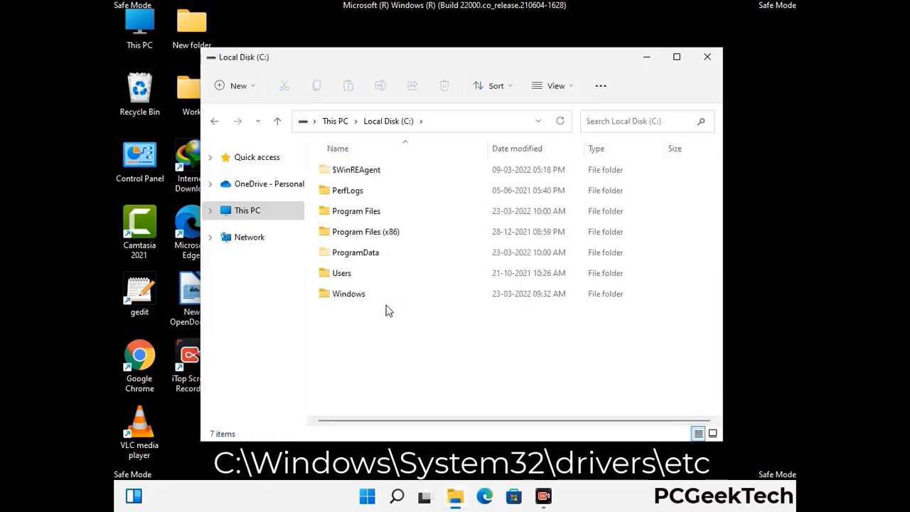
pyautogui.doubleClick(341, 301)
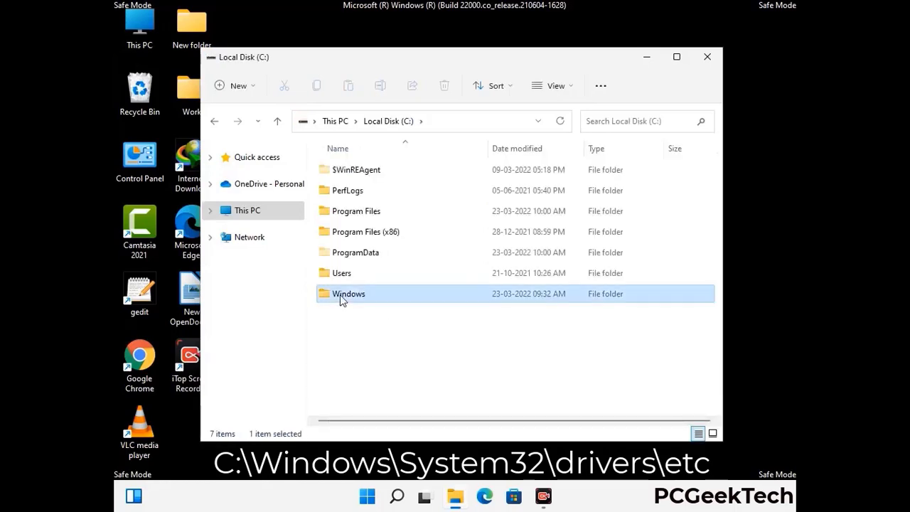
pyautogui.scroll(-6, 455, 306)
pyautogui.scroll(-13, 452, 307)
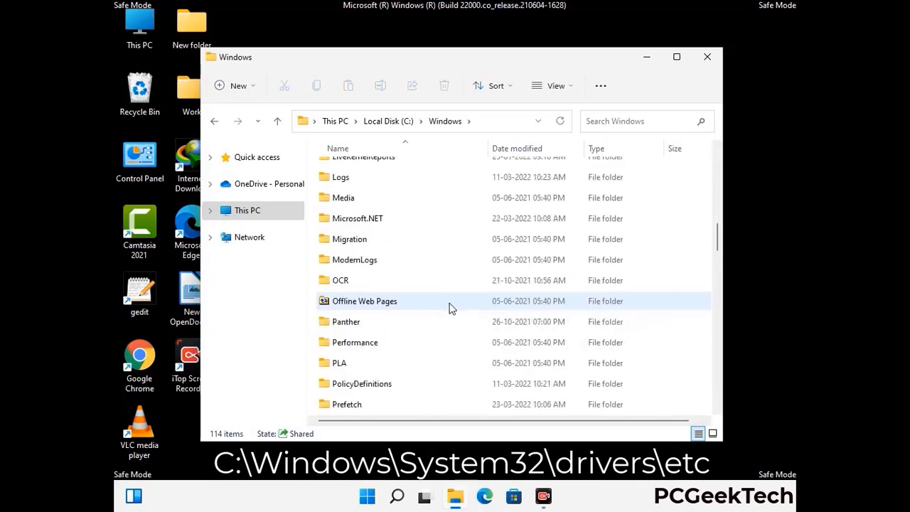
pyautogui.scroll(-2, 427, 313)
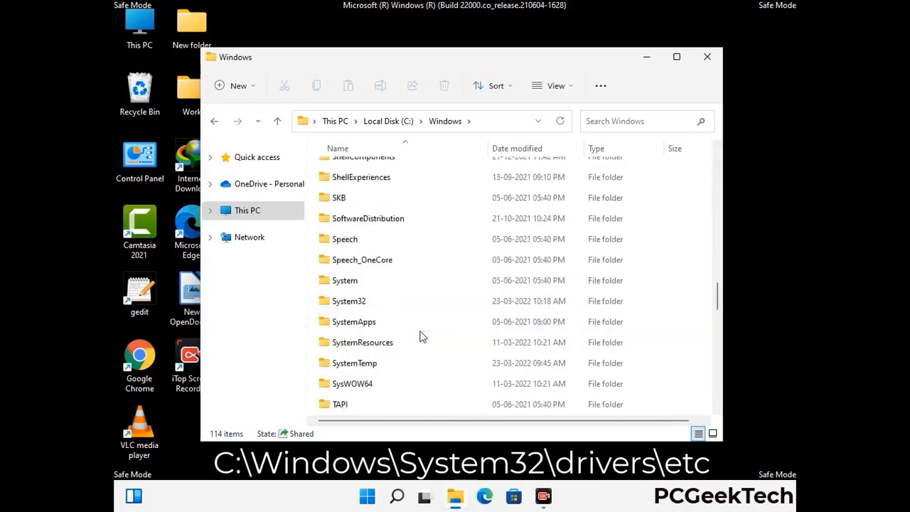
pyautogui.doubleClick(347, 300)
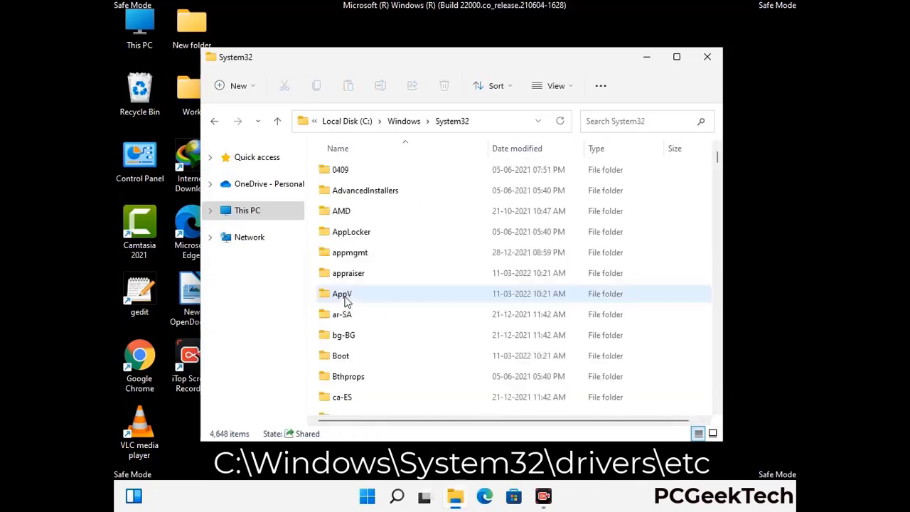
pyautogui.scroll(-5, 392, 306)
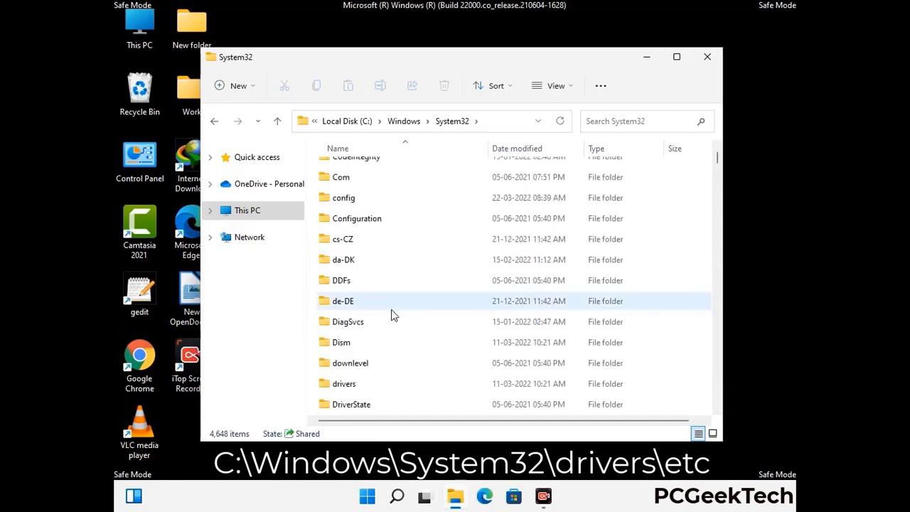
pyautogui.doubleClick(356, 390)
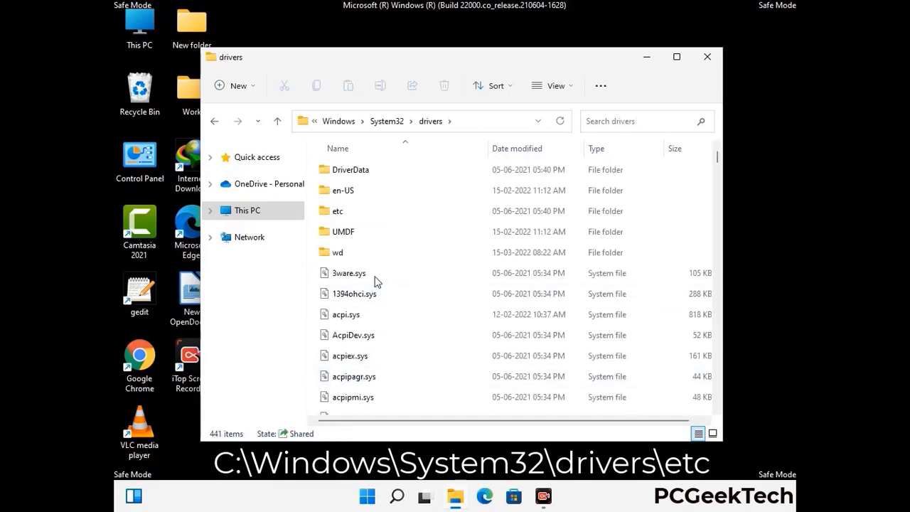
pyautogui.doubleClick(339, 212)
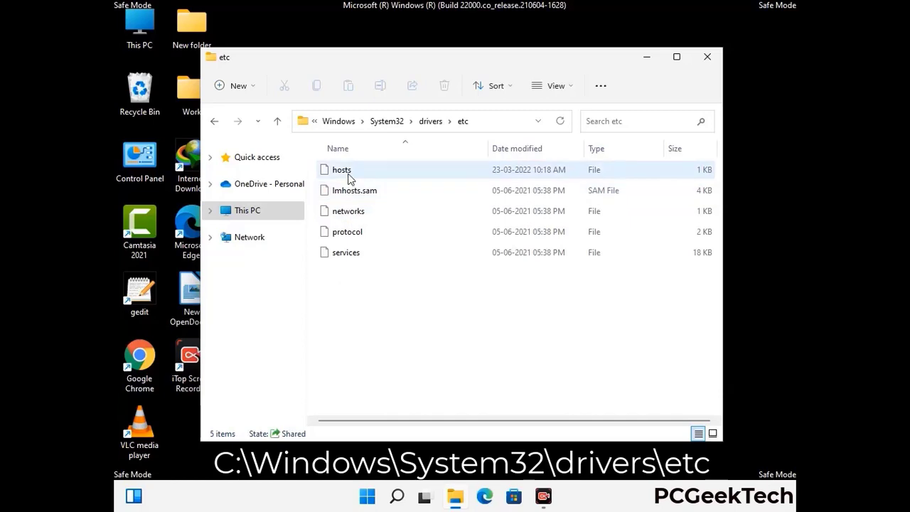
# Open the hosts file in Notepad and reposition its window so the full text can be read.
pyautogui.click(349, 178)
pyautogui.doubleClick(350, 178)
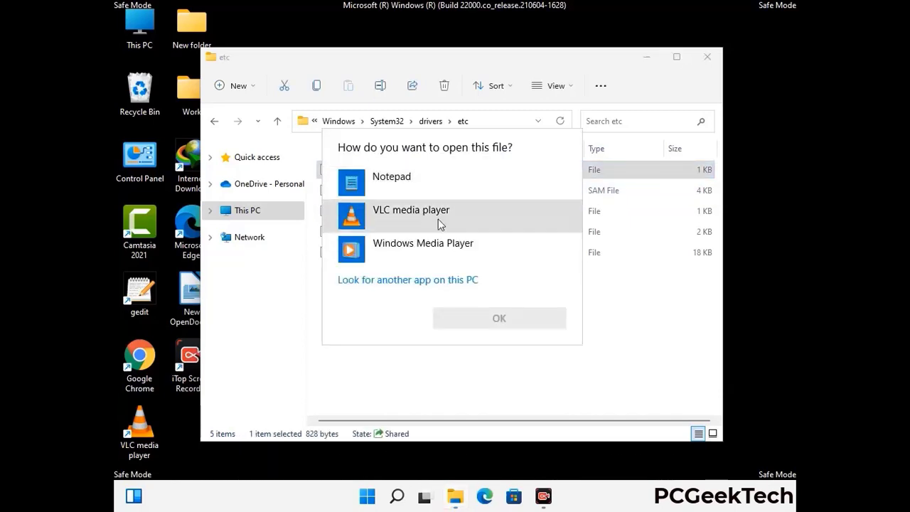
pyautogui.click(404, 182)
pyautogui.click(500, 320)
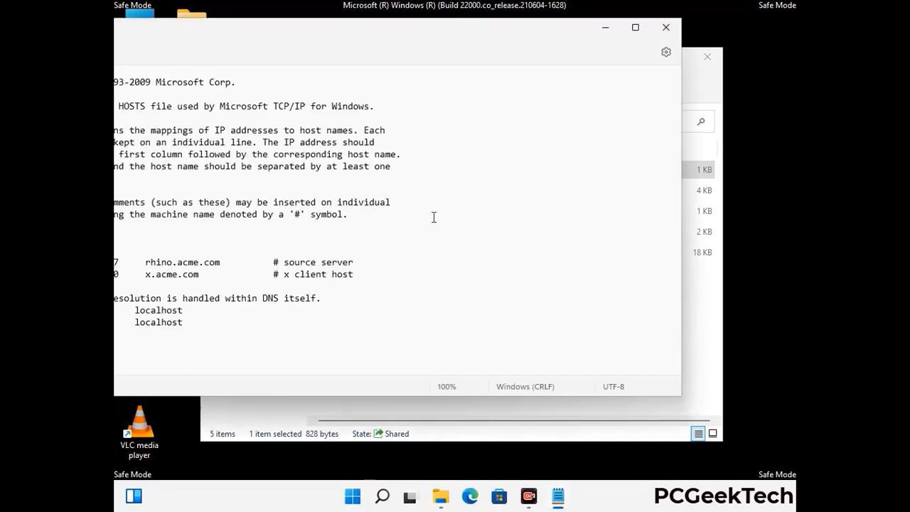
pyautogui.moveTo(342, 45); pyautogui.dragTo(484, 47)
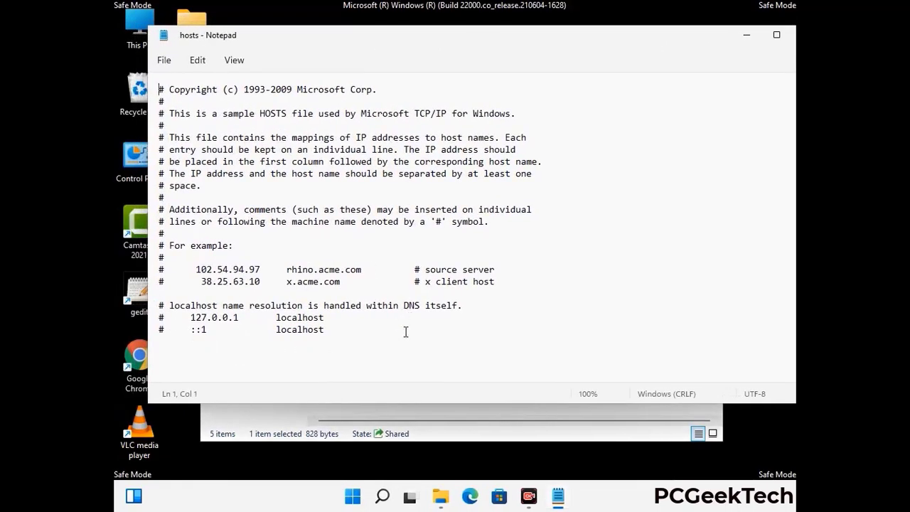
# Add two blank lines after the last localhost entry, save the hosts file, and close it along with the etc folder.
pyautogui.click(341, 334)
pyautogui.press('Return')
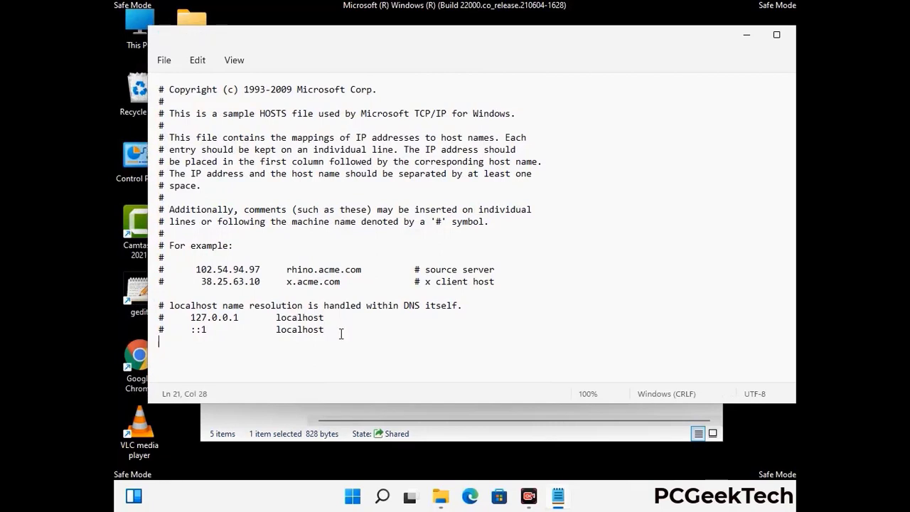
pyautogui.scroll(-1, 155, 305)
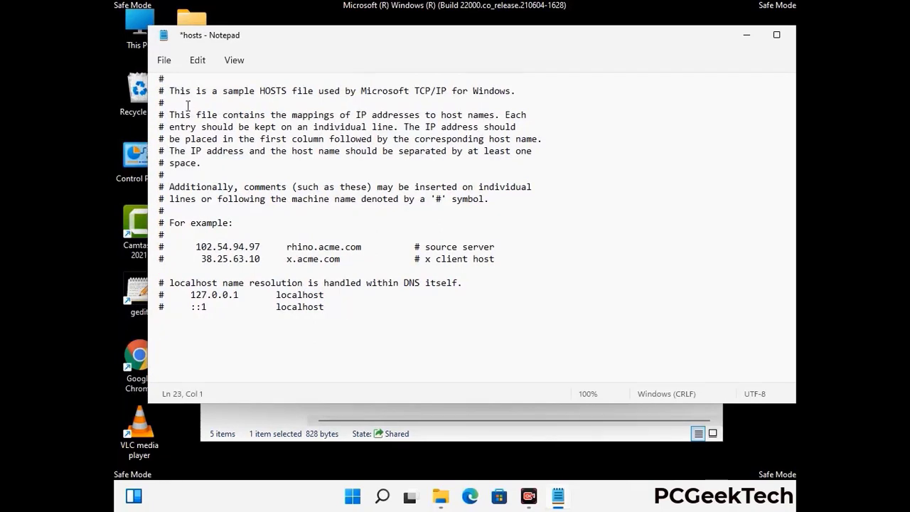
pyautogui.click(164, 62)
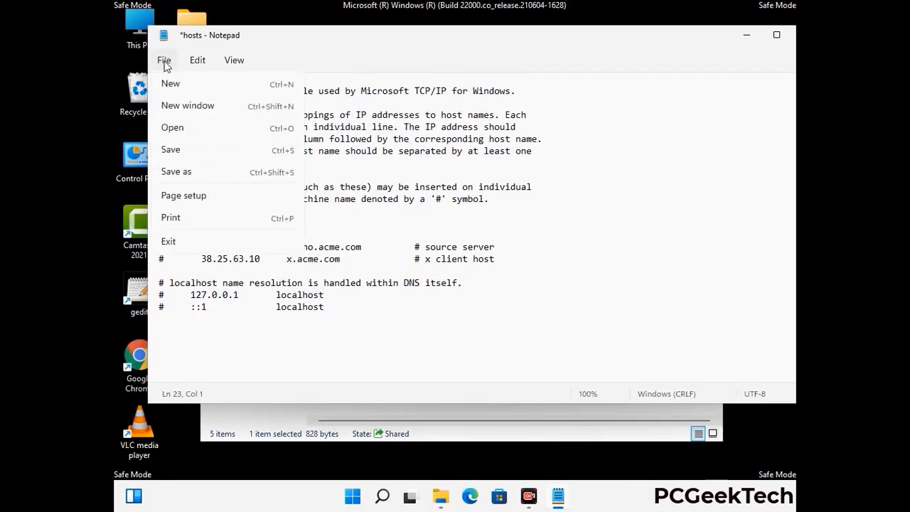
pyautogui.click(174, 152)
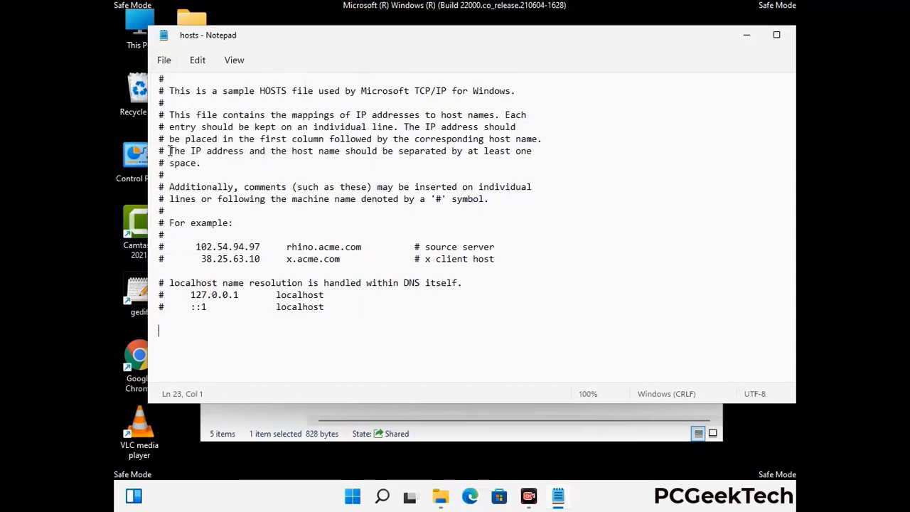
pyautogui.moveTo(676, 40); pyautogui.dragTo(570, 41)
pyautogui.click(703, 41)
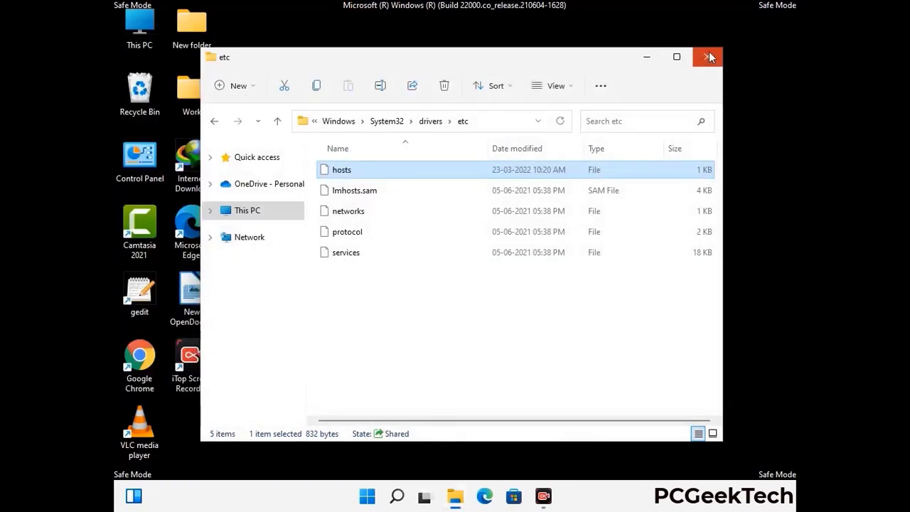
pyautogui.click(709, 51)
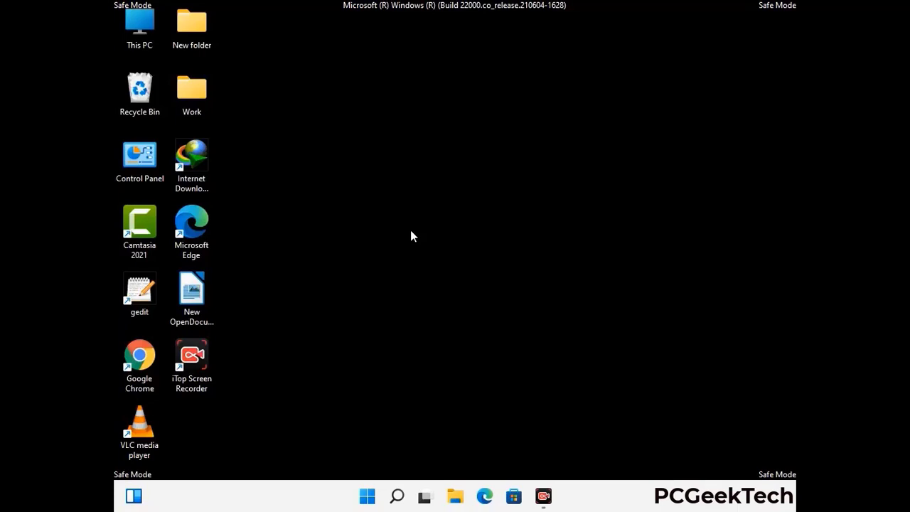
# Open the Roaming application data folder by running %appdata%.
pyautogui.press('super+r')
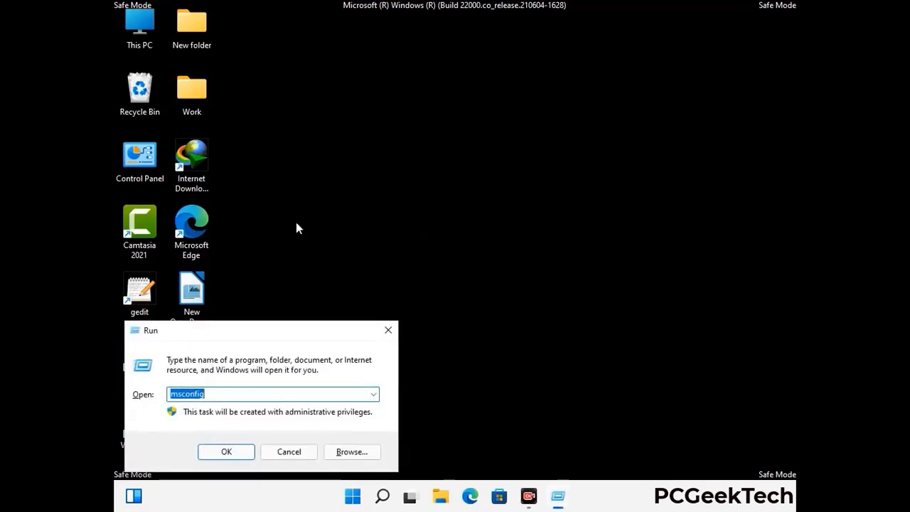
pyautogui.moveTo(260, 328); pyautogui.dragTo(423, 142)
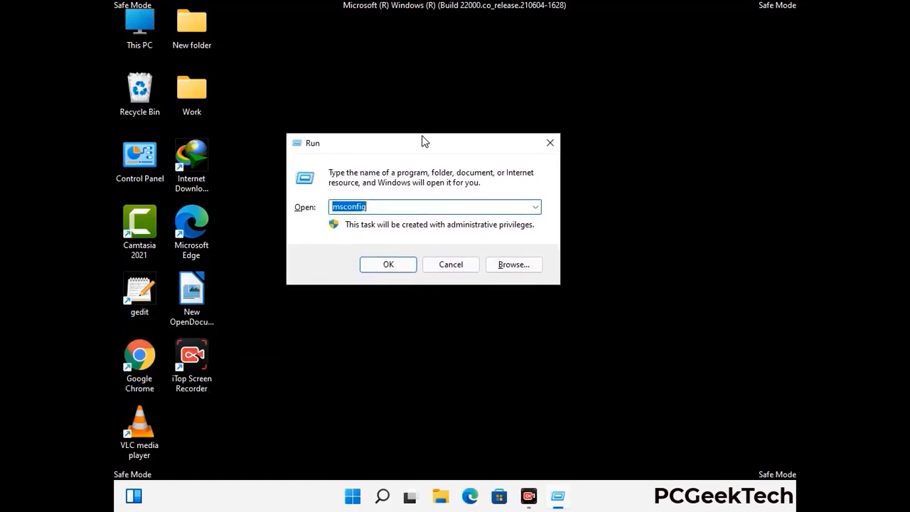
pyautogui.write('%')
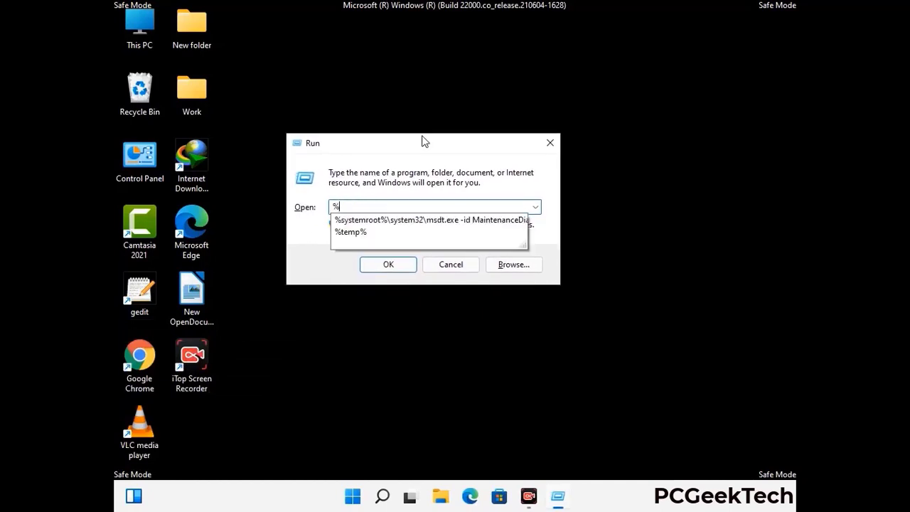
pyautogui.write('appd')
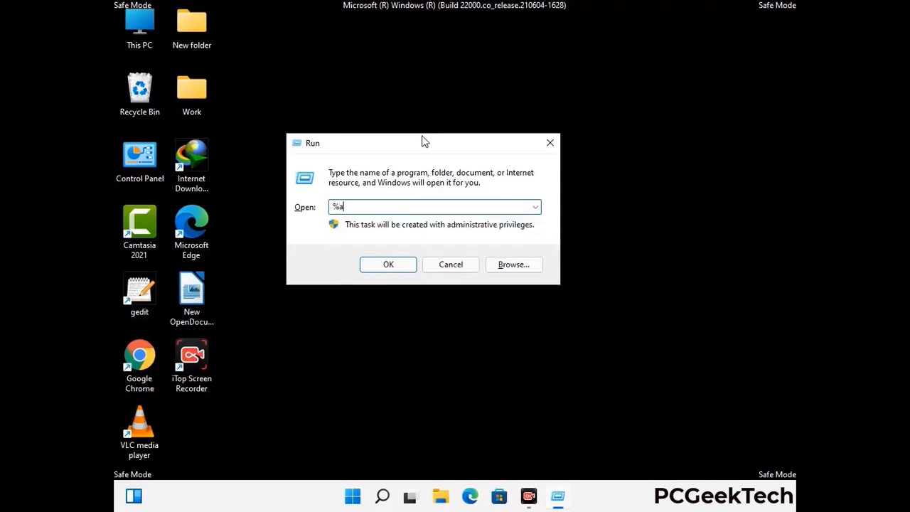
pyautogui.write('ata%')
pyautogui.press('Return')
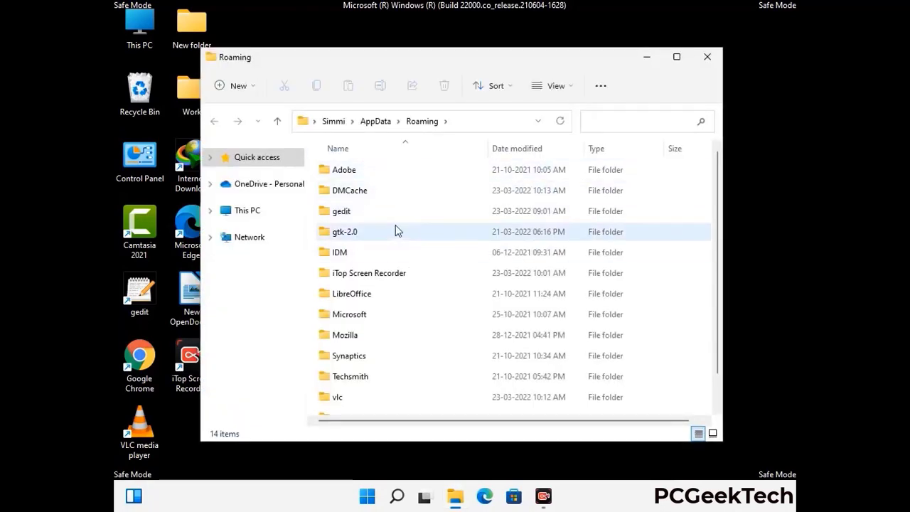
# Delete the Zoom folder from the Roaming application data folder and close the window.
pyautogui.scroll(-1, 427, 253)
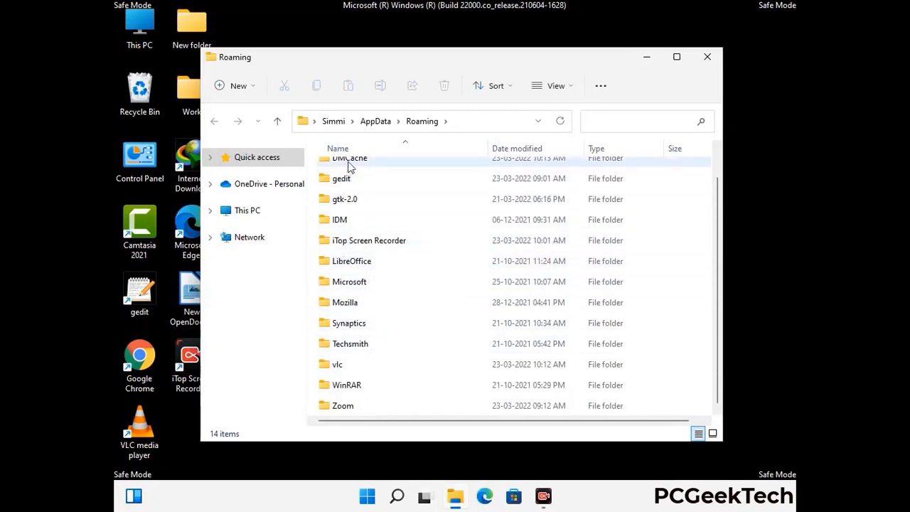
pyautogui.scroll(1, 377, 253)
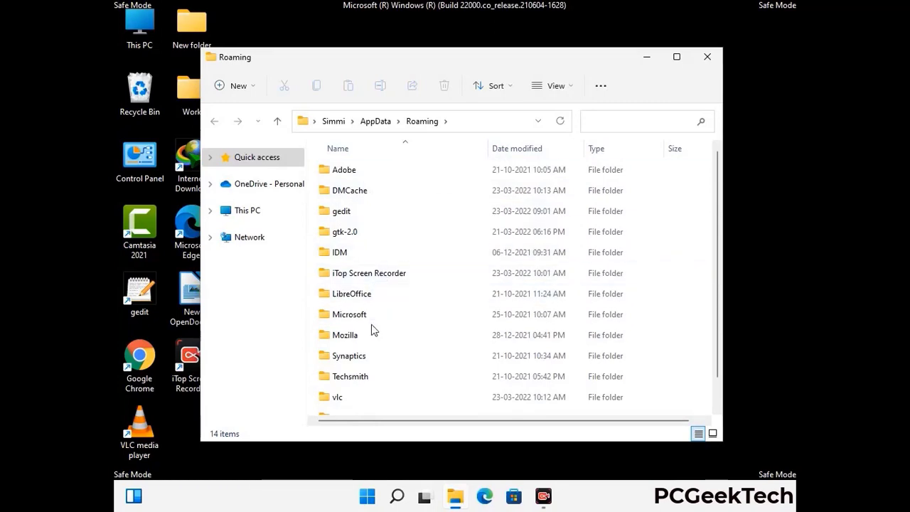
pyautogui.scroll(-1, 368, 356)
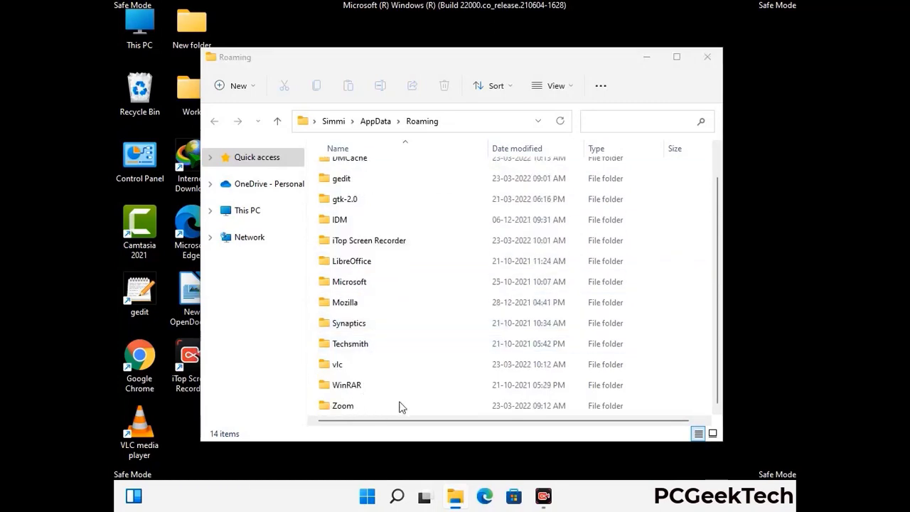
pyautogui.click(509, 403)
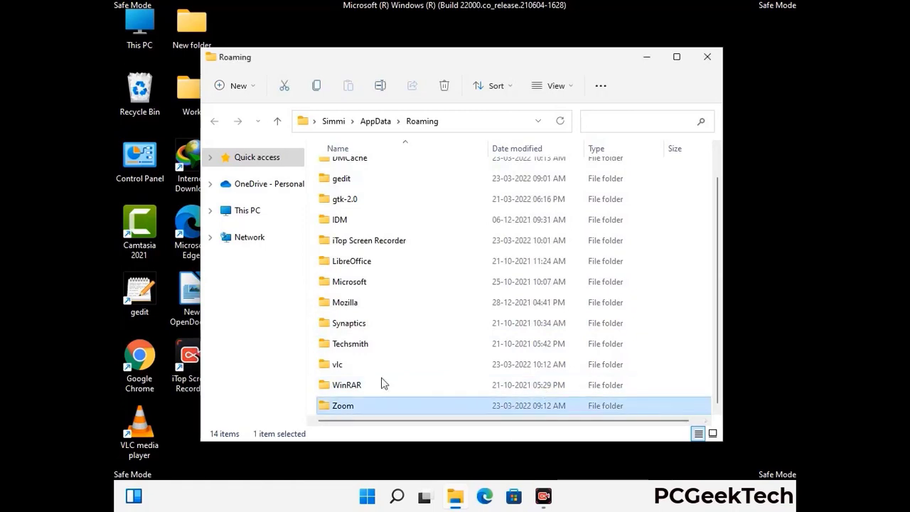
pyautogui.click(450, 94)
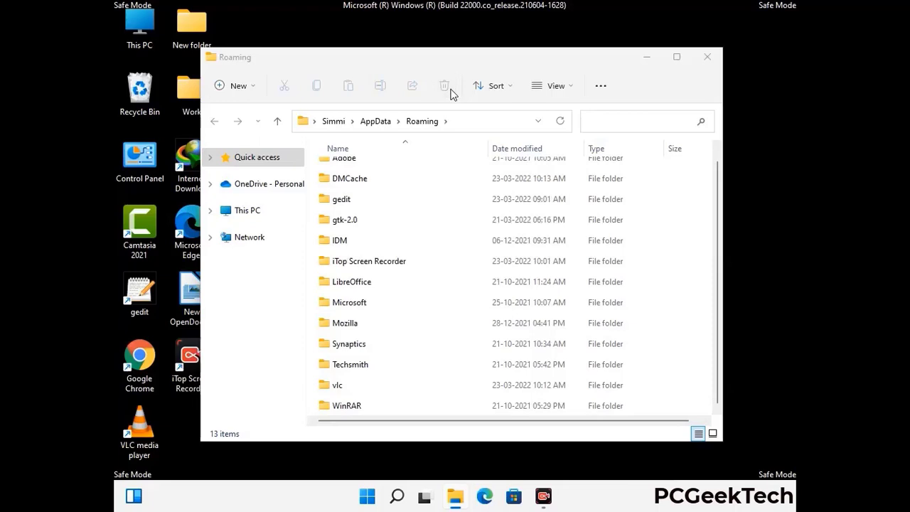
pyautogui.click(706, 63)
pyautogui.click(706, 62)
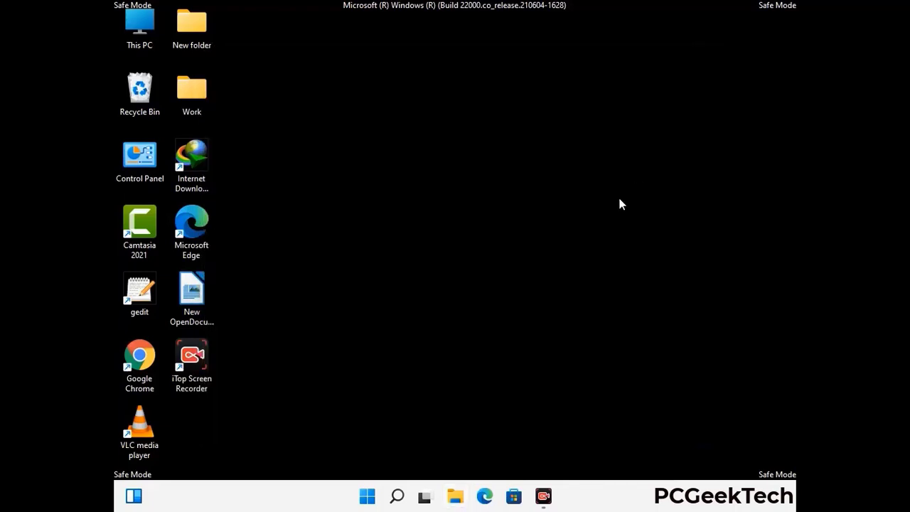
# Open the Local application data folder by running %LocalAppData%.
pyautogui.press('super+r')
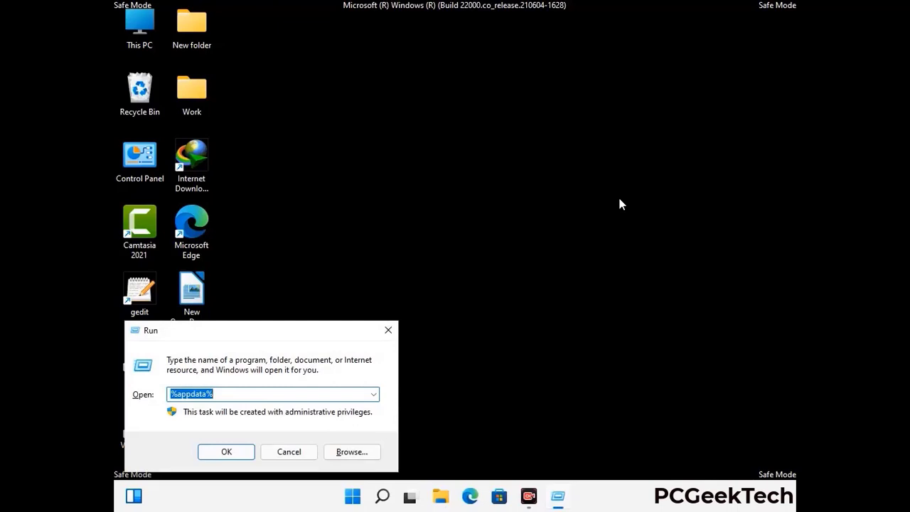
pyautogui.moveTo(284, 339); pyautogui.dragTo(477, 181)
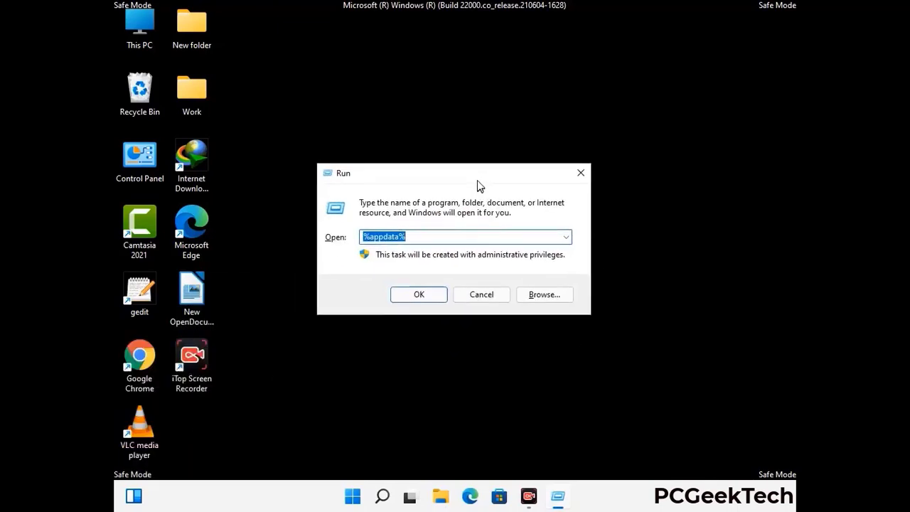
pyautogui.write('%Local')
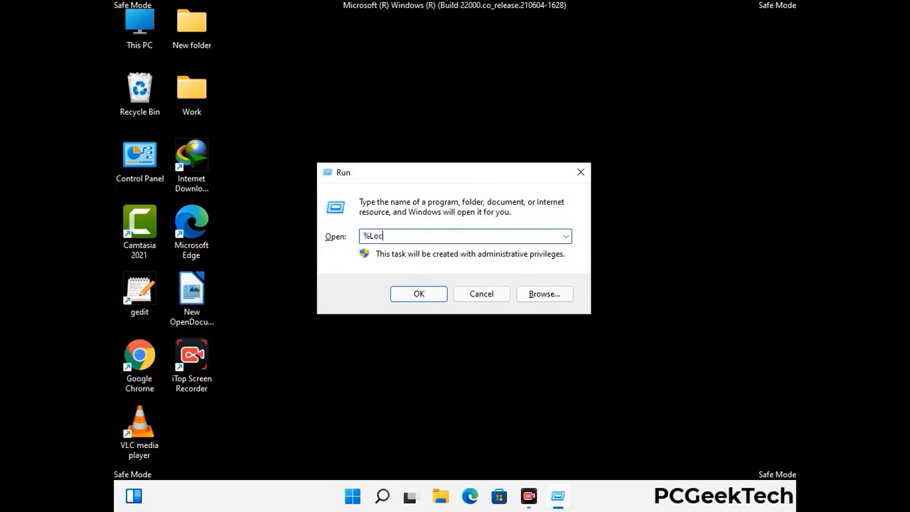
pyautogui.write('AppData%')
pyautogui.press('Return')
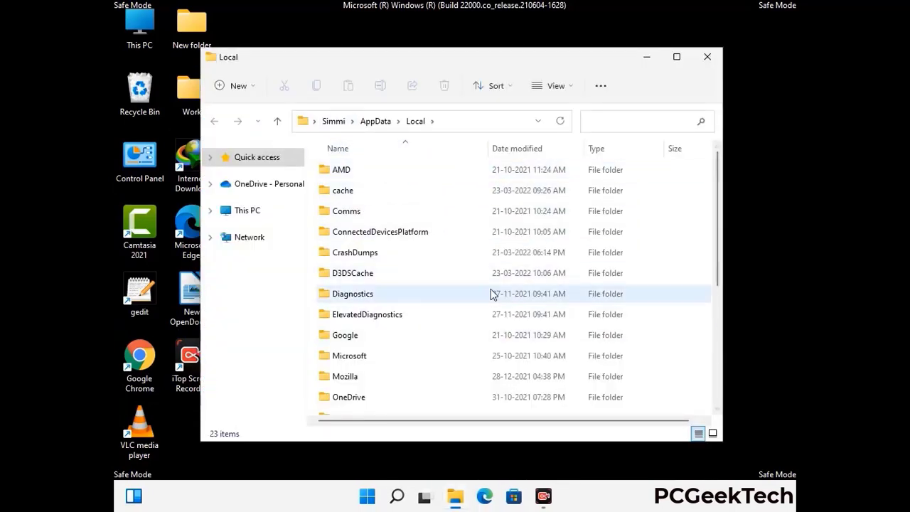
# Delete the Mozilla folder from the Local application data folder and close the window.
pyautogui.scroll(-1, 379, 313)
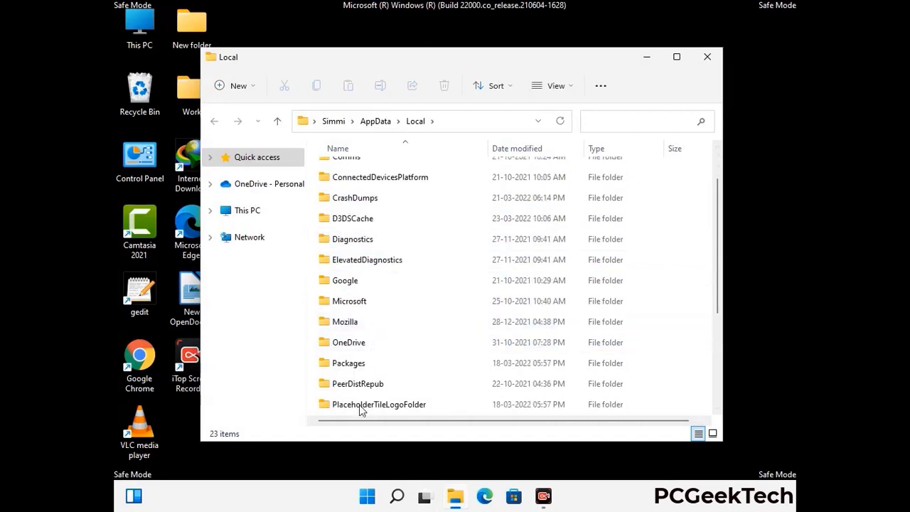
pyautogui.click(354, 325)
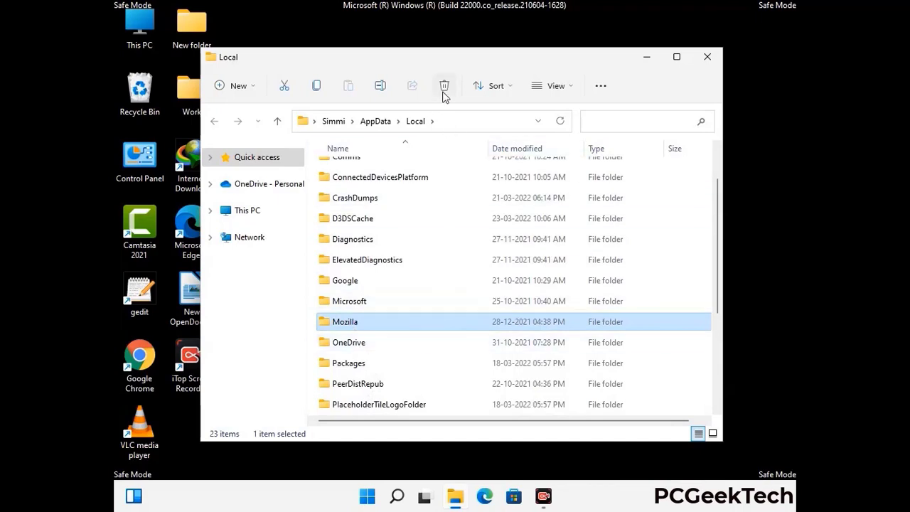
pyautogui.click(444, 86)
pyautogui.click(444, 86)
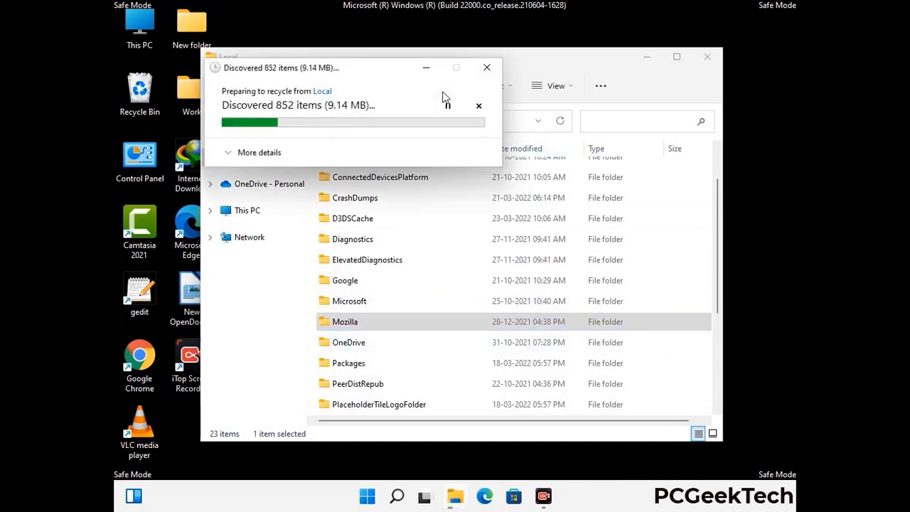
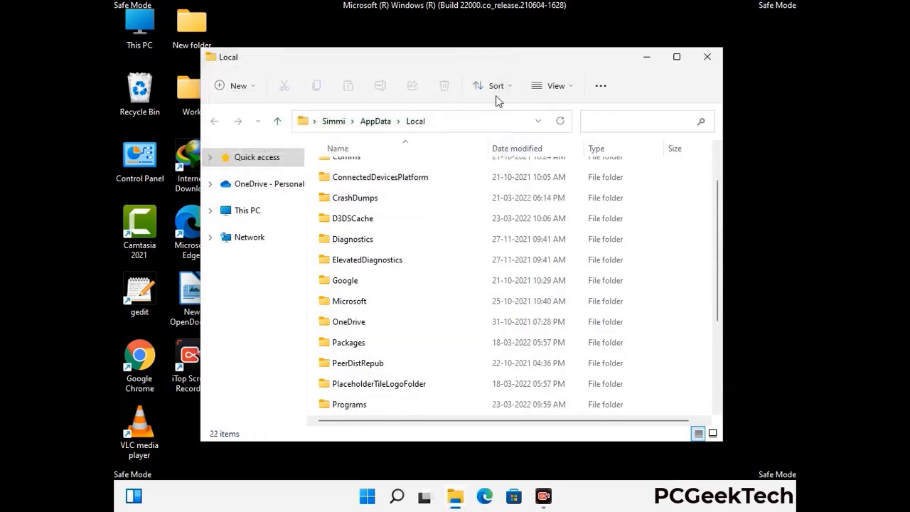
pyautogui.click(708, 64)
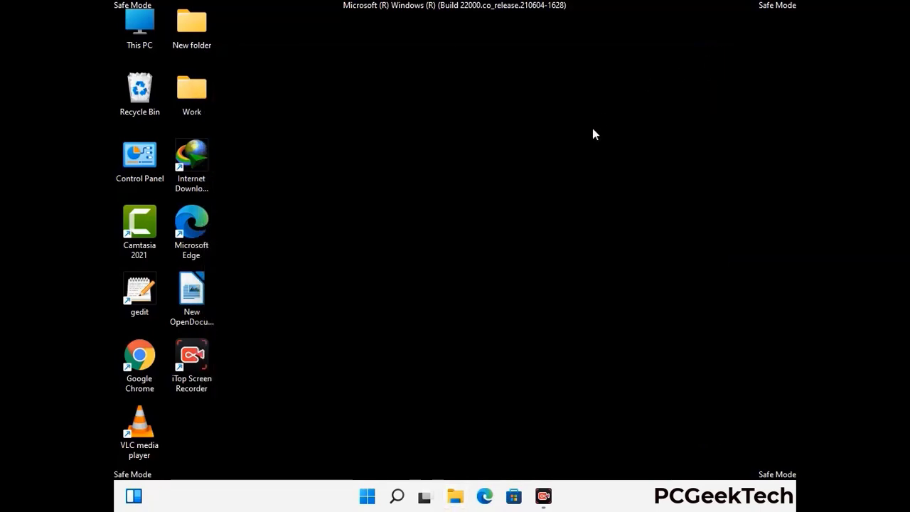
# Open the ProgramData folder by running %ProgramData%.
pyautogui.press('super+r')
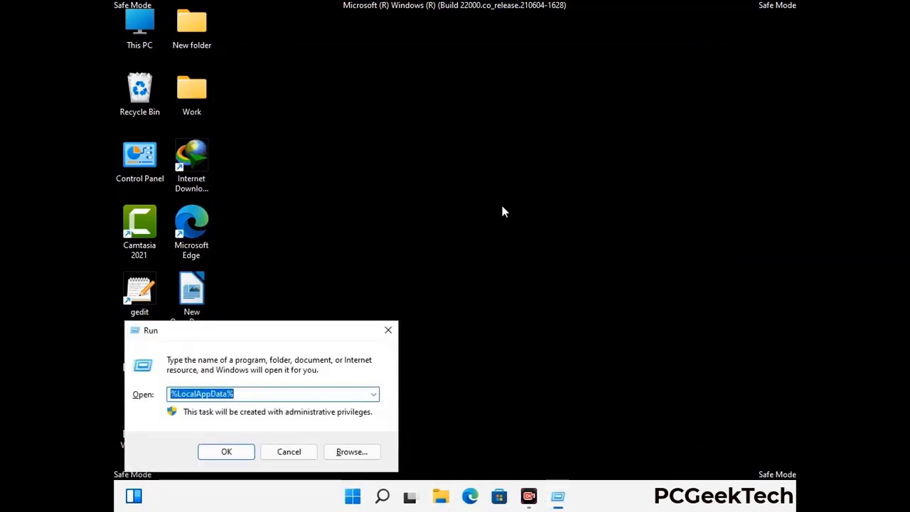
pyautogui.moveTo(231, 342); pyautogui.dragTo(418, 191)
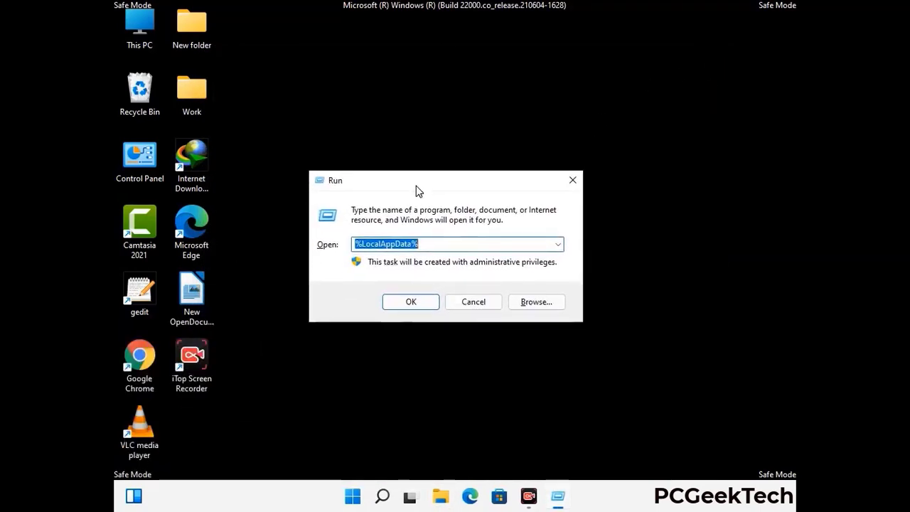
pyautogui.write('%')
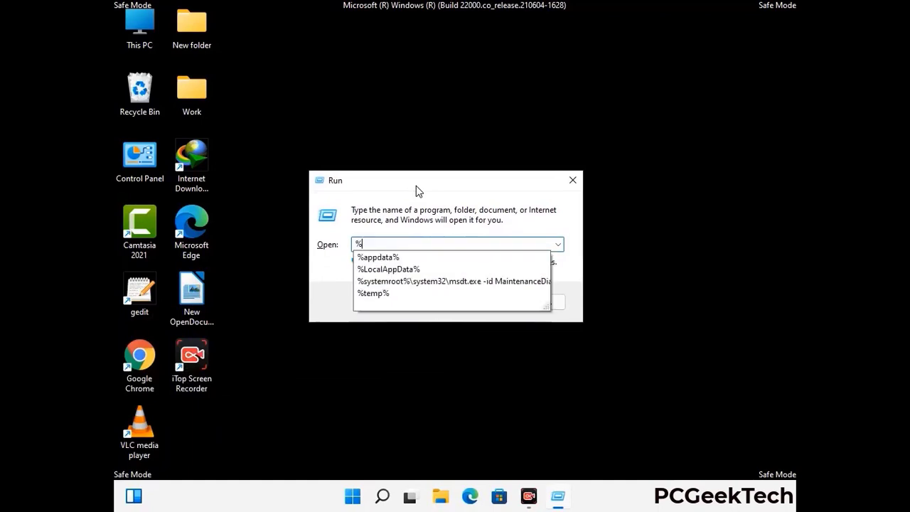
pyautogui.write('Pro')
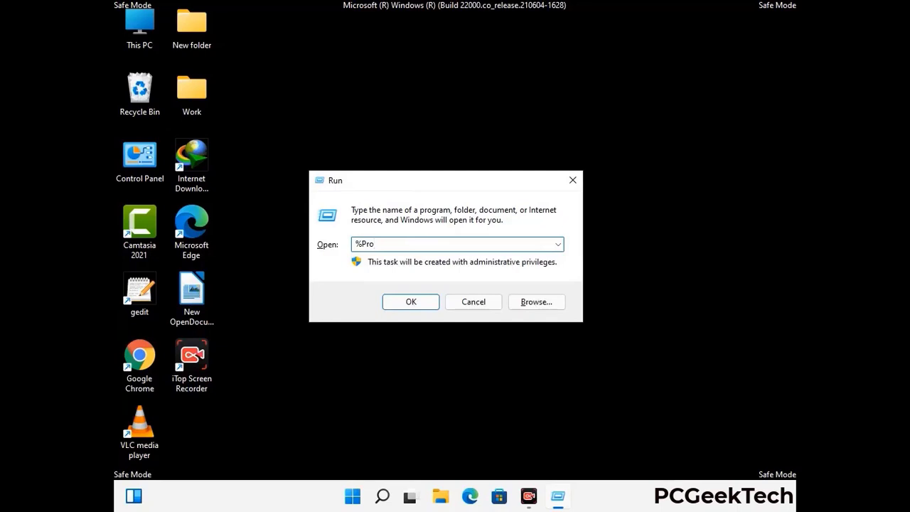
pyautogui.write('gramData%')
pyautogui.press('Return')
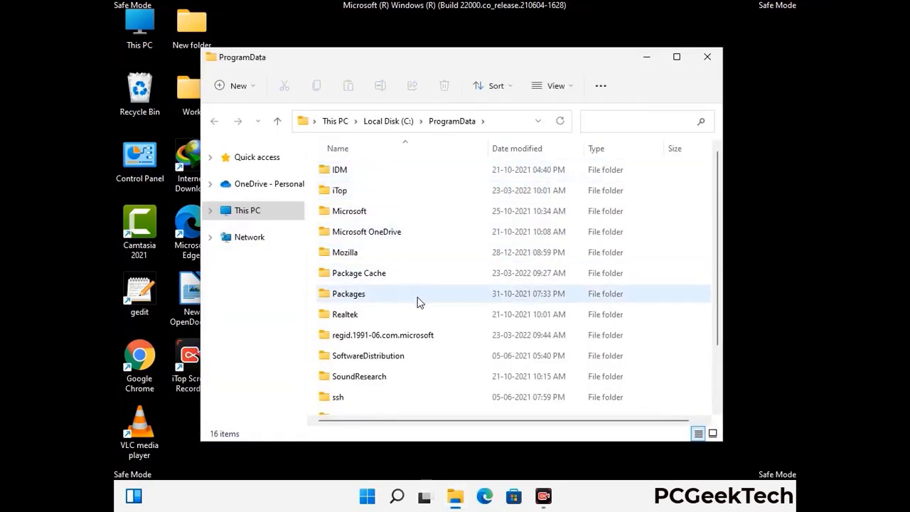
# Delete the Mozilla folder from C:\ProgramData and close the window.
pyautogui.scroll(-2, 417, 302)
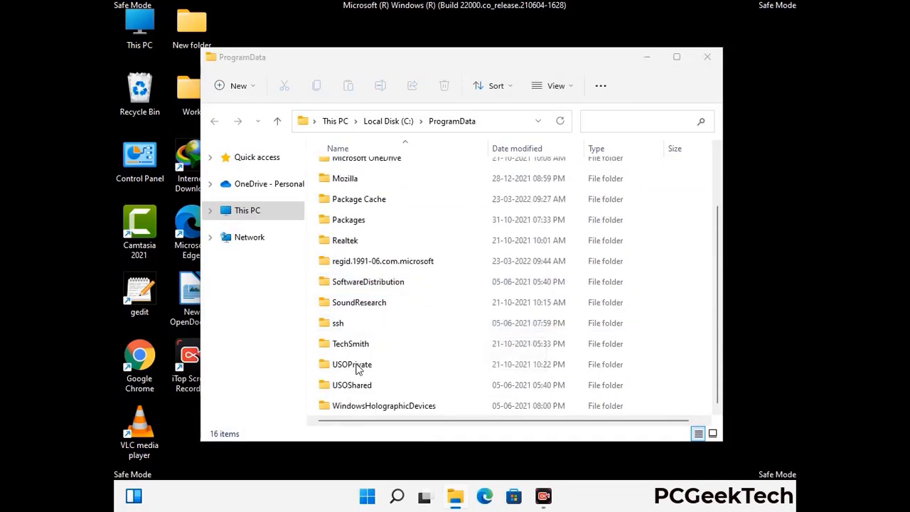
pyautogui.click(355, 181)
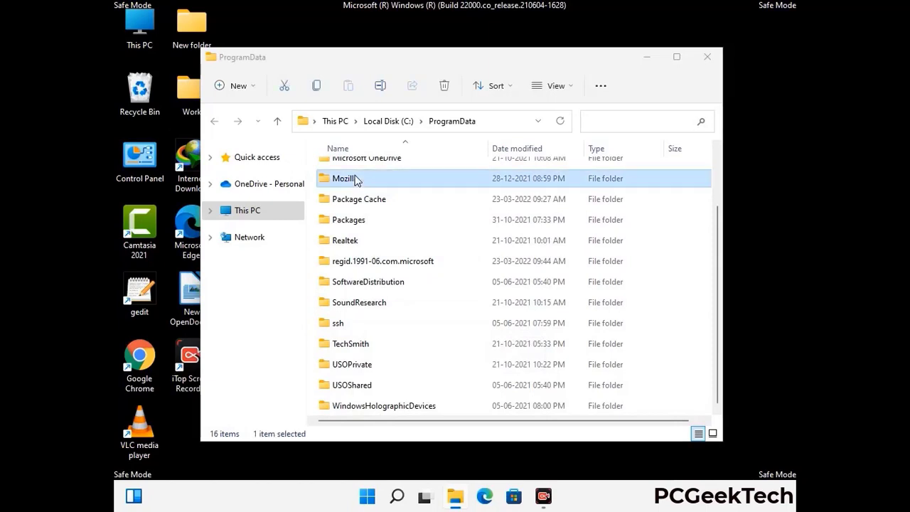
pyautogui.click(446, 86)
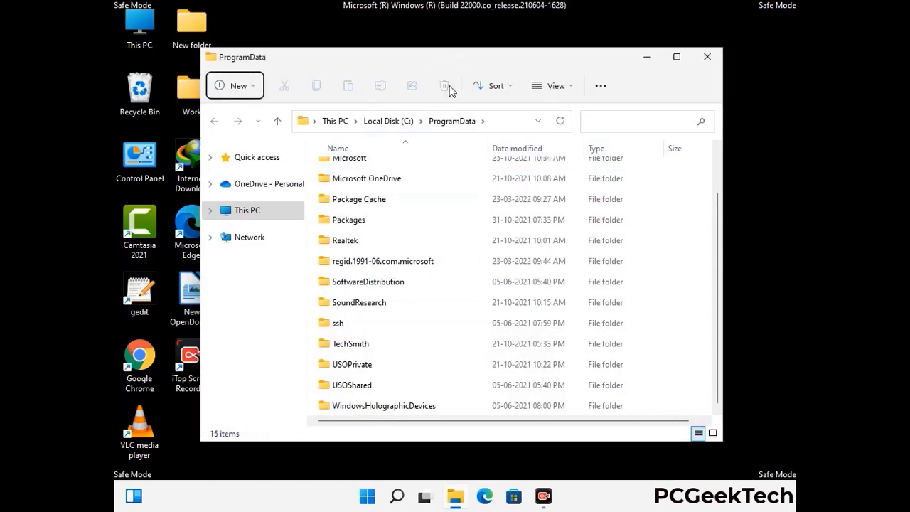
pyautogui.scroll(2, 467, 293)
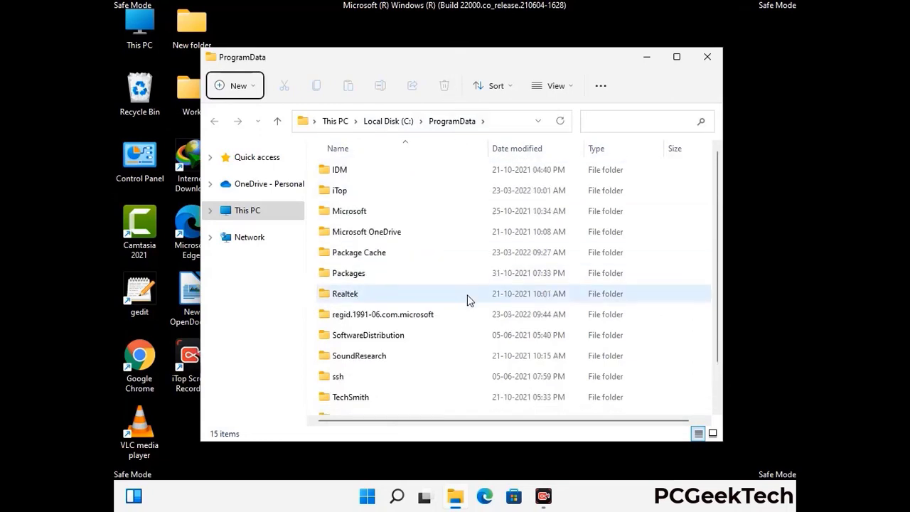
pyautogui.click(713, 57)
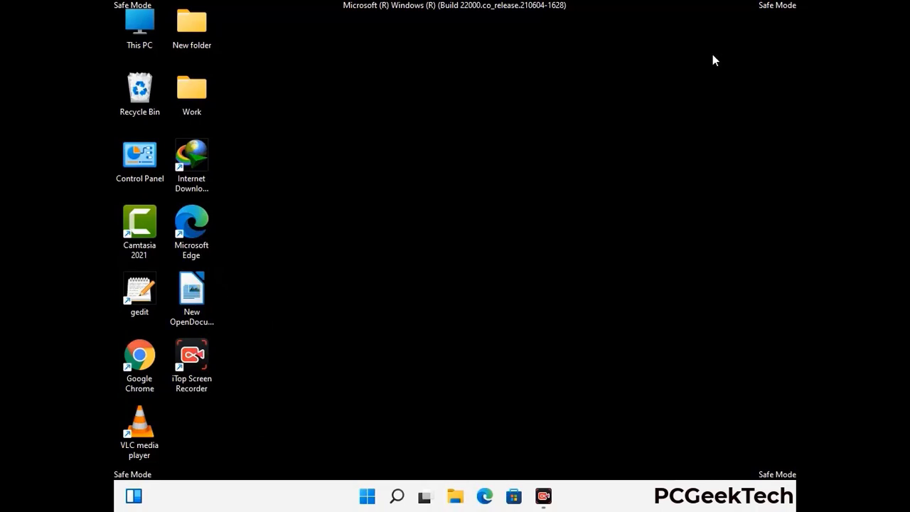
# Open the Windows system folder by running %WinDir%.
pyautogui.press('super+r')
pyautogui.moveTo(297, 329); pyautogui.dragTo(475, 184)
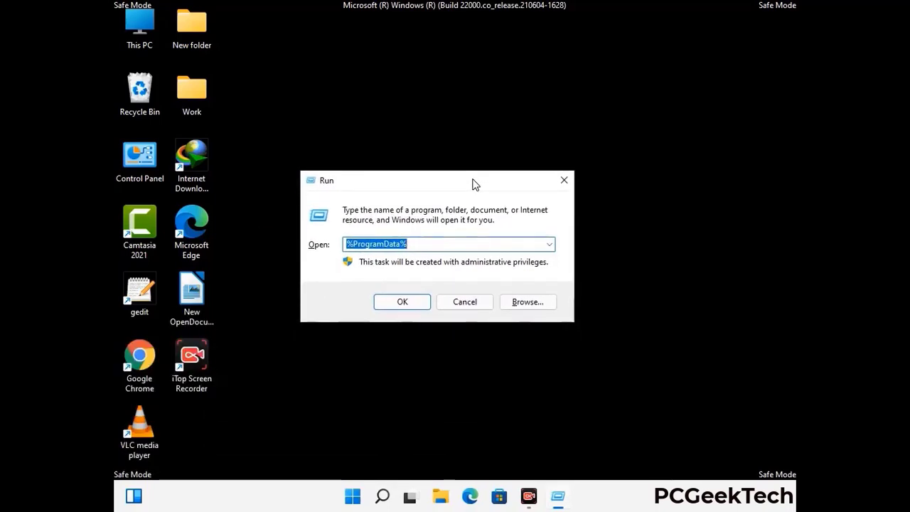
pyautogui.write('%Win')
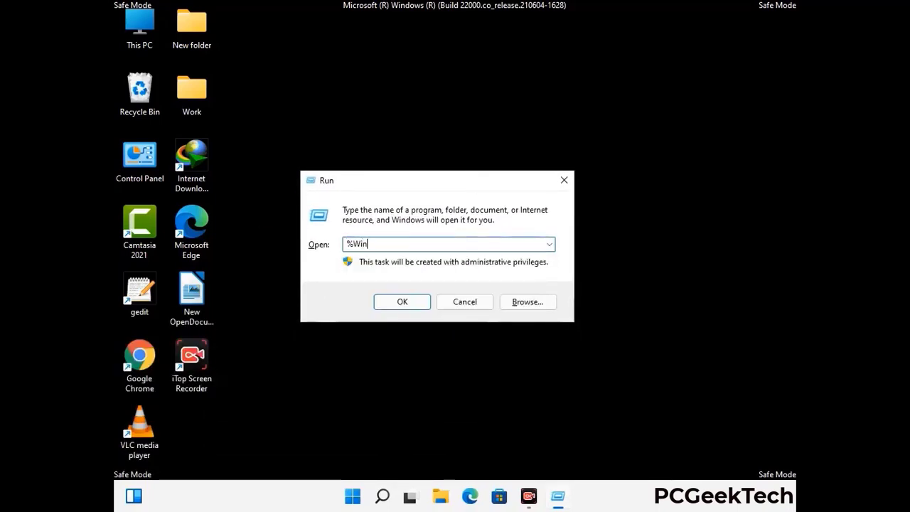
pyautogui.write('Dir%')
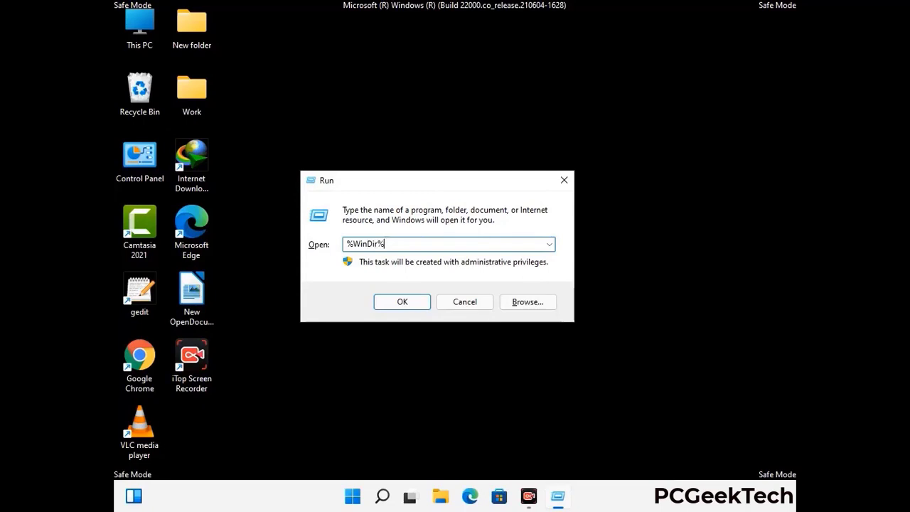
pyautogui.press('Return')
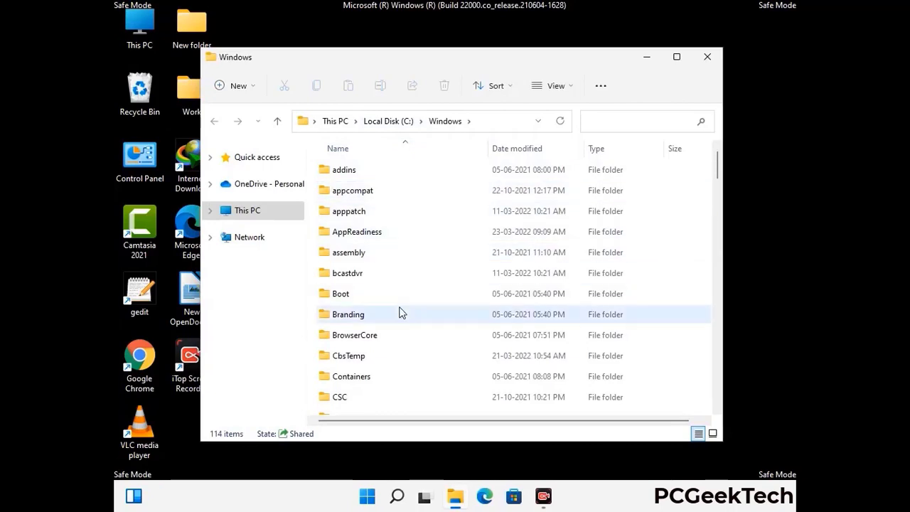
# Look through all folders and files in C:\Windows for suspicious entries, down to the end of the list.
pyautogui.scroll(-1, 400, 313)
pyautogui.scroll(-3, 400, 315)
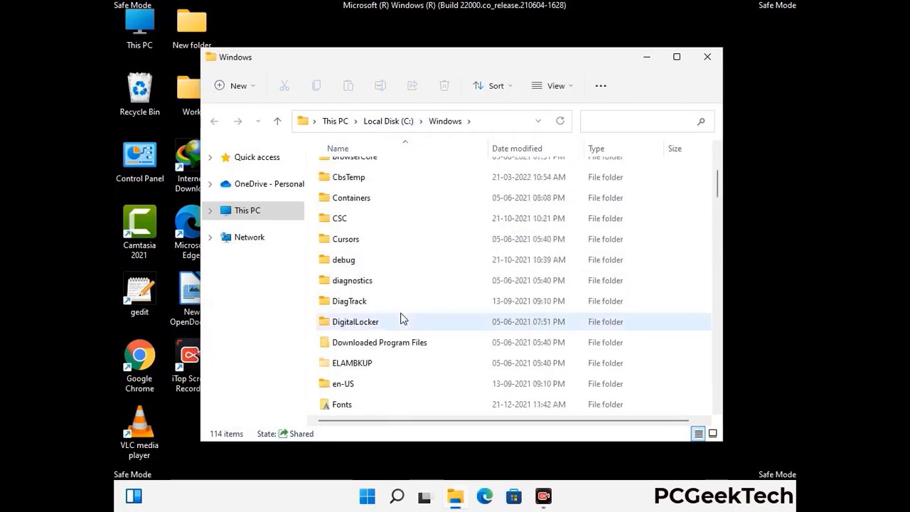
pyautogui.scroll(-5, 401, 320)
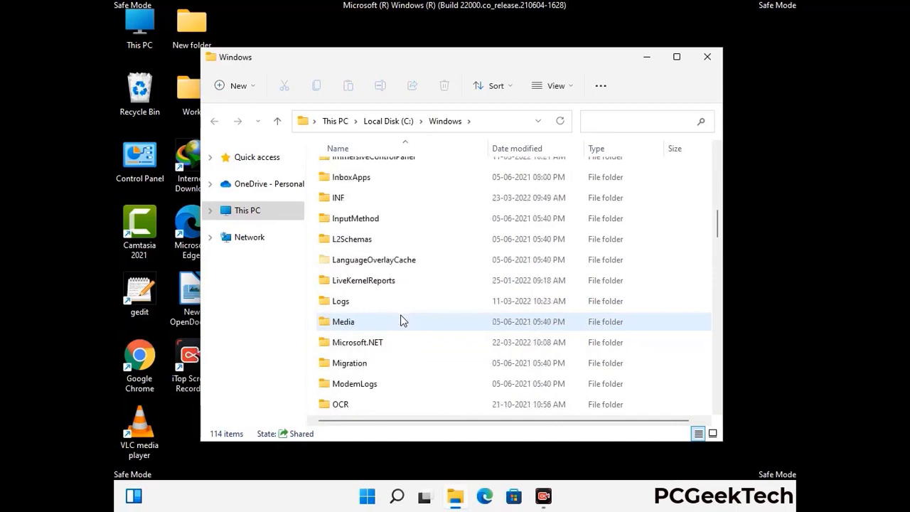
pyautogui.scroll(-1, 400, 322)
pyautogui.scroll(-8, 400, 321)
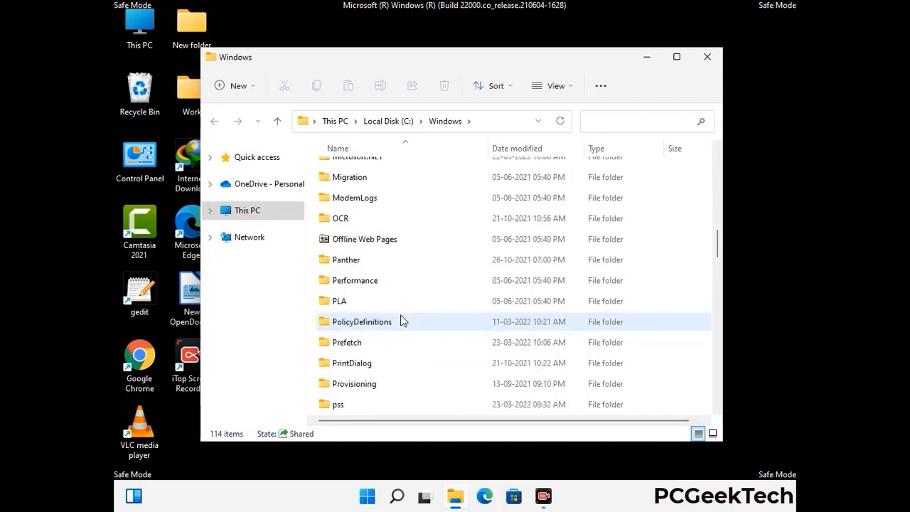
pyautogui.scroll(-6, 400, 322)
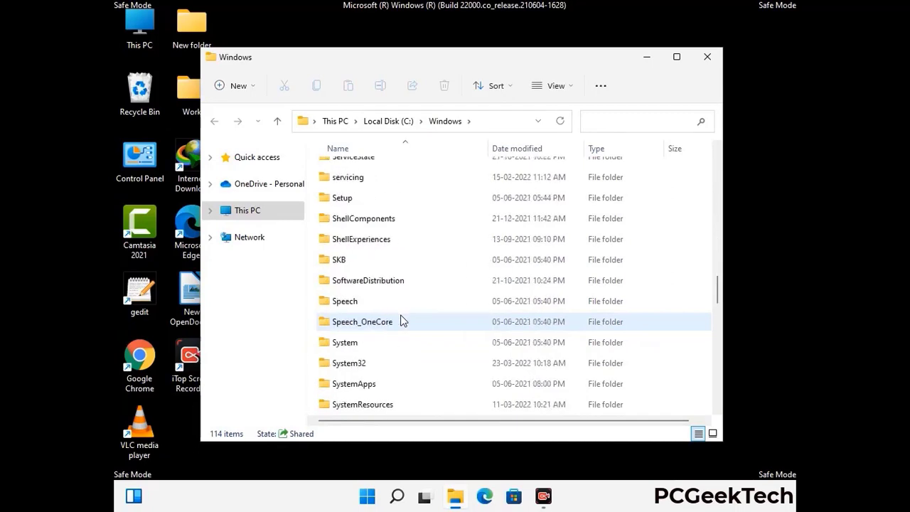
pyautogui.scroll(-2, 400, 321)
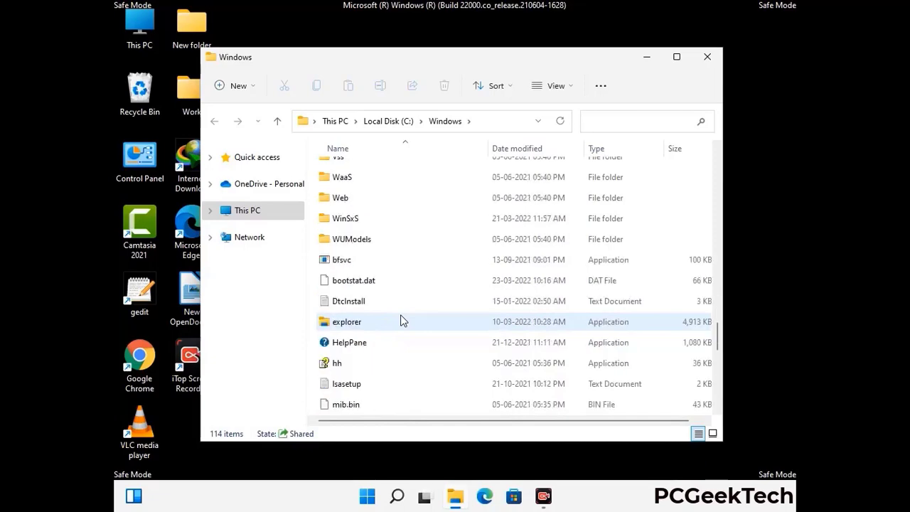
pyautogui.scroll(-8, 401, 321)
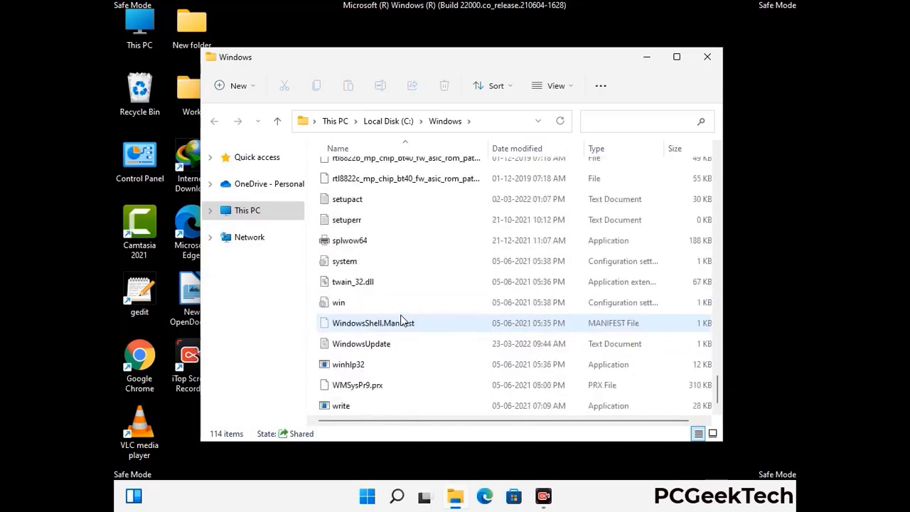
# Look back up through the C:\Windows listing for suspicious entries and close the window.
pyautogui.scroll(9, 400, 321)
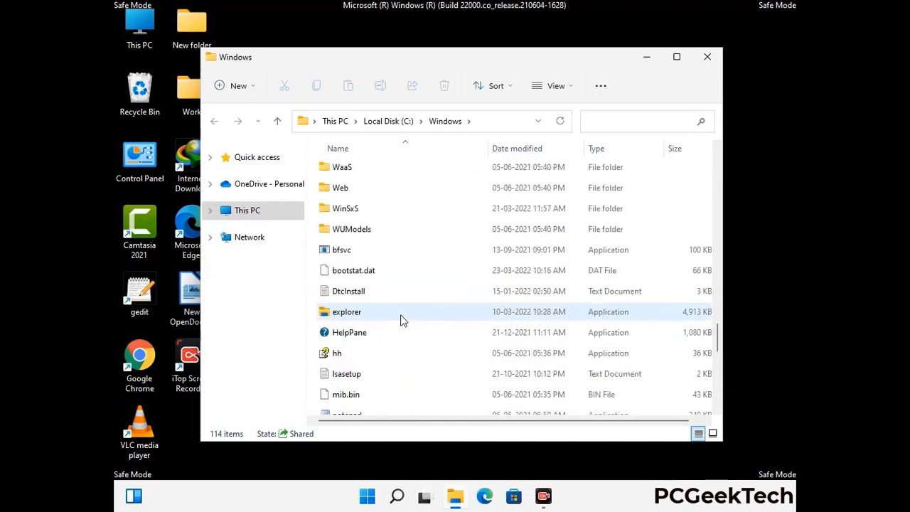
pyautogui.scroll(4, 400, 321)
pyautogui.scroll(3, 401, 320)
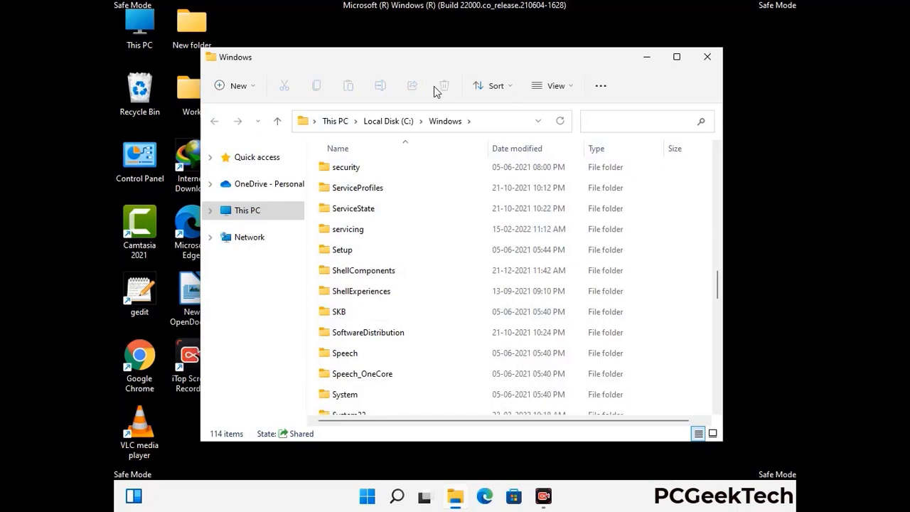
pyautogui.click(711, 57)
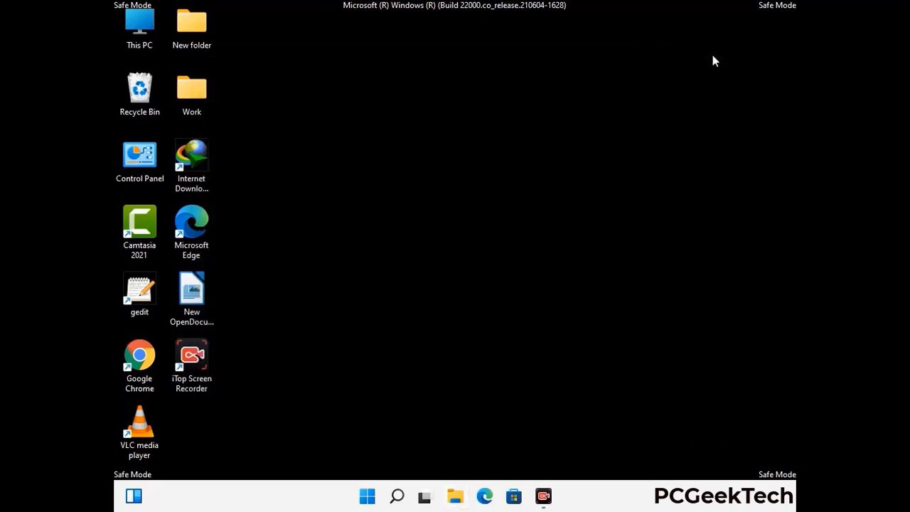
# Open the user's temporary files folder by running %temp%.
pyautogui.press('super+r')
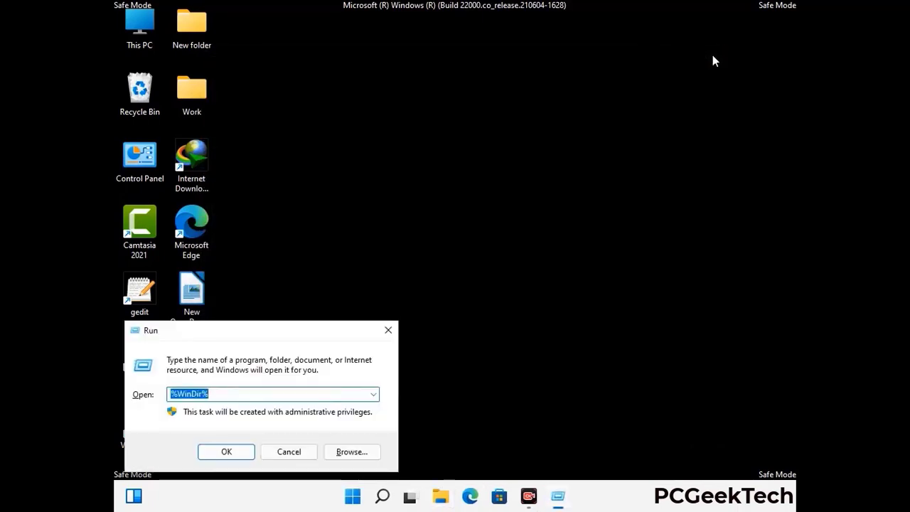
pyautogui.moveTo(301, 335); pyautogui.dragTo(516, 120)
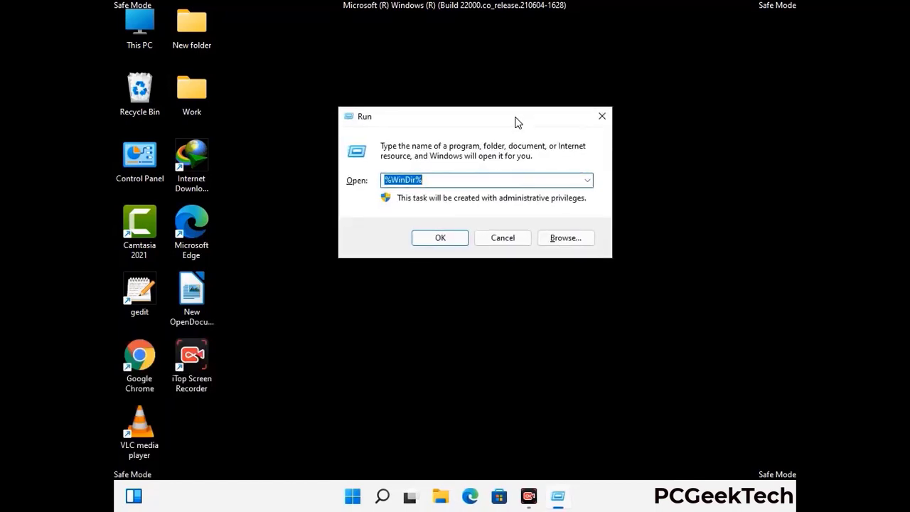
pyautogui.write('%temp')
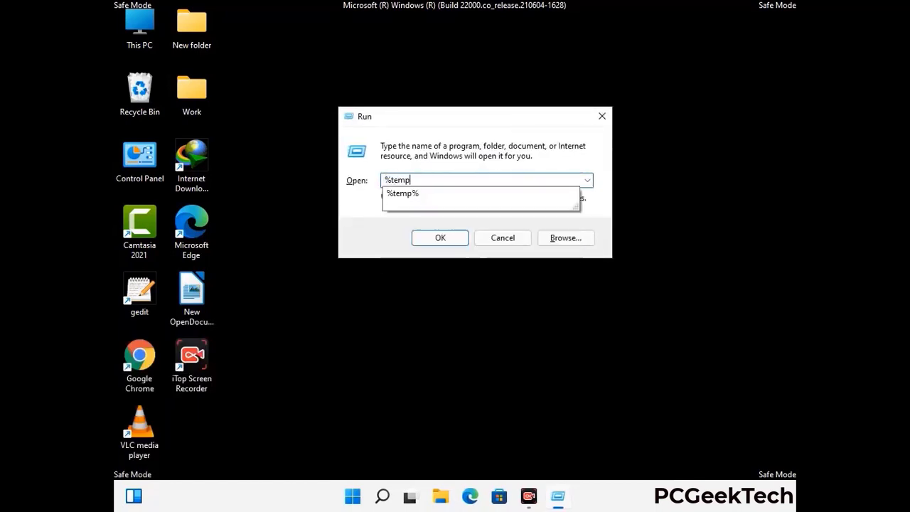
pyautogui.write('%')
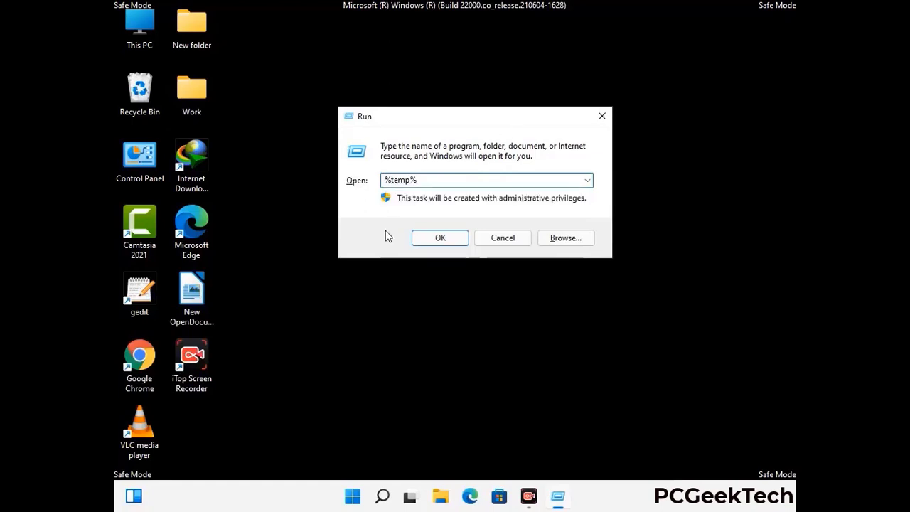
pyautogui.click(455, 237)
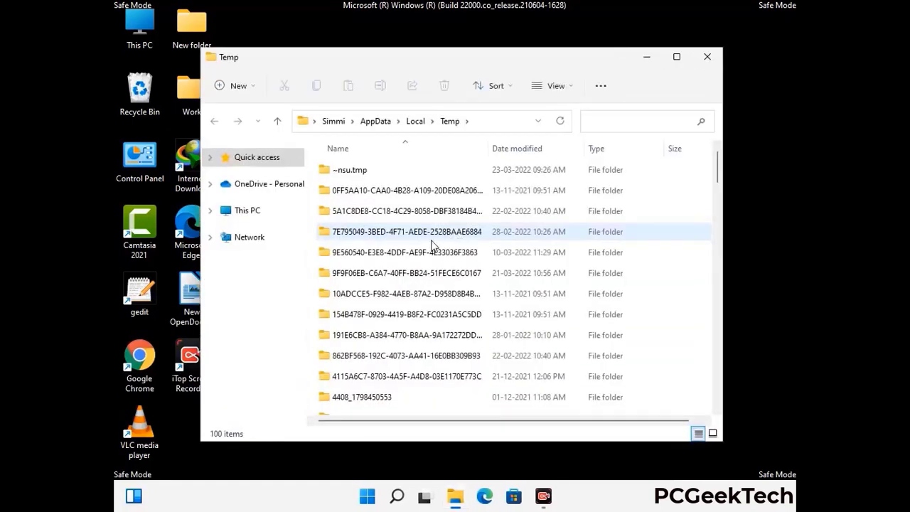
# Delete all files and folders in the user's AppData\Local\Temp folder and close the window.
pyautogui.click(412, 273)
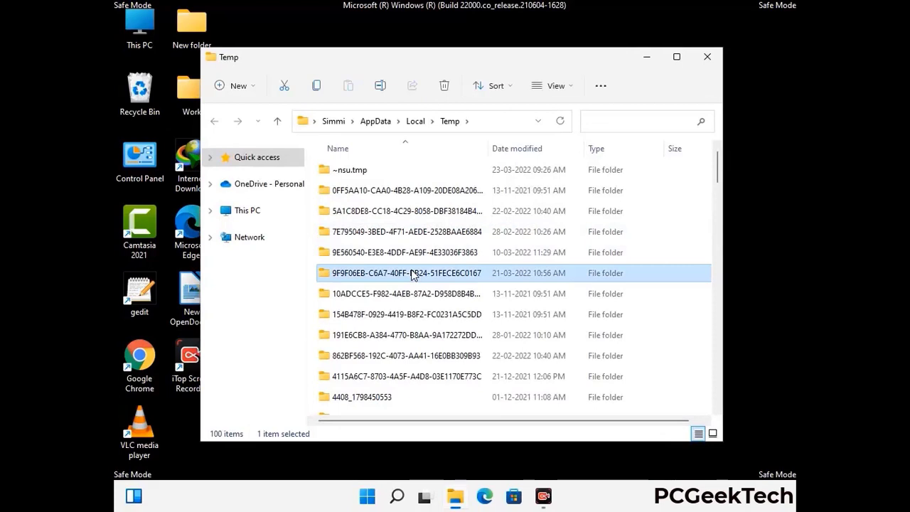
pyautogui.hotkey('ctrl', 'a')
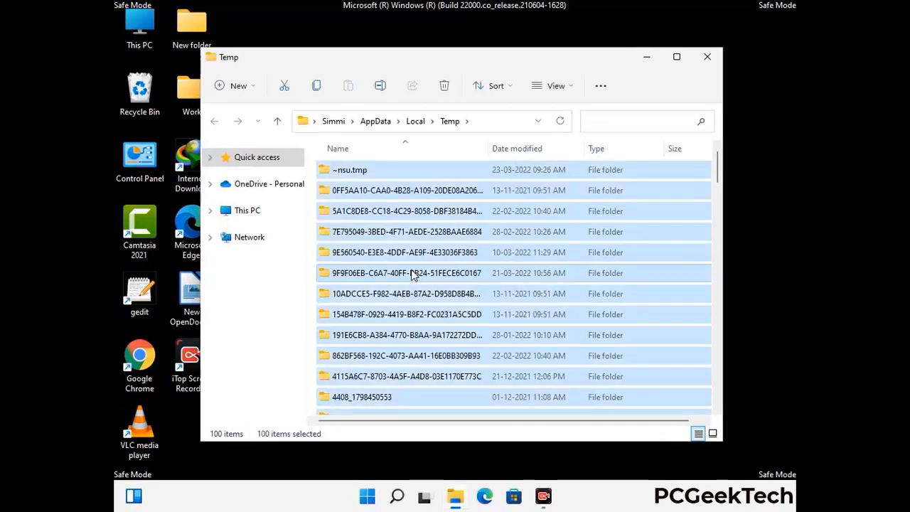
pyautogui.click(446, 86)
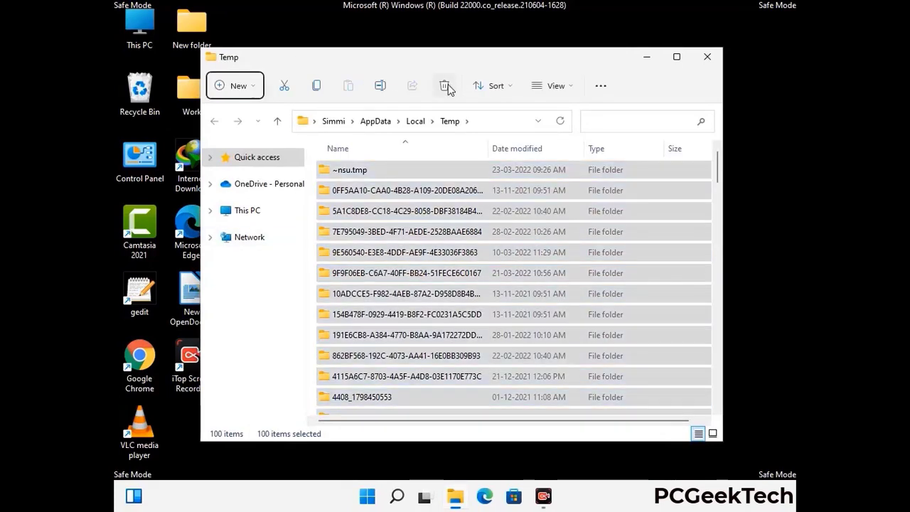
pyautogui.click(708, 57)
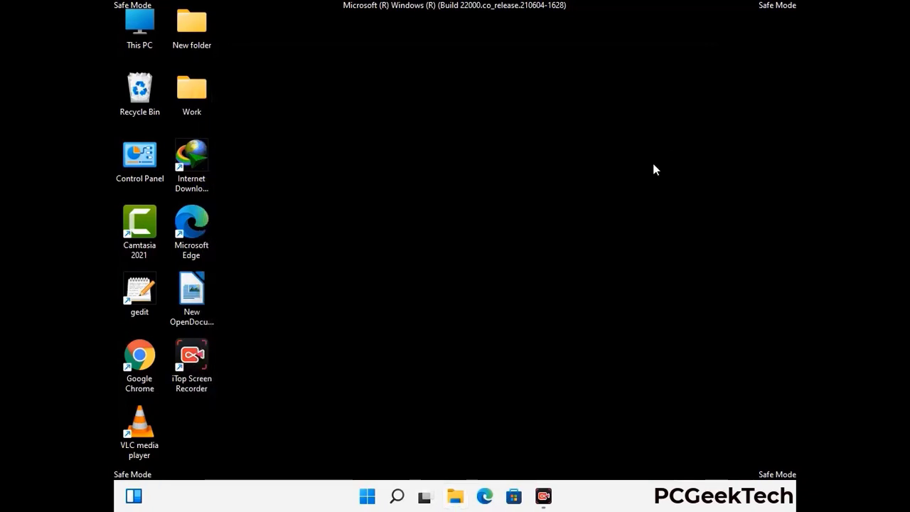
# Open the C:\Windows\Temp folder by running temp.
pyautogui.press('super+r')
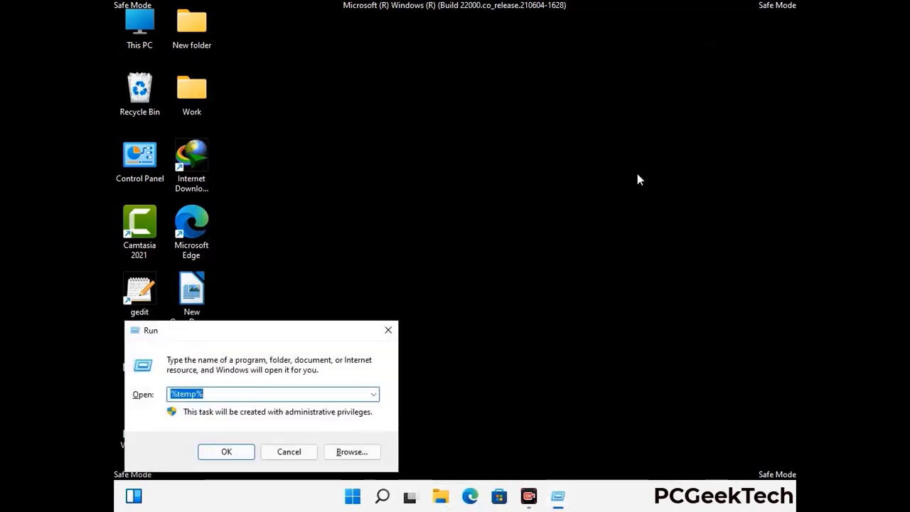
pyautogui.moveTo(316, 328); pyautogui.dragTo(520, 132)
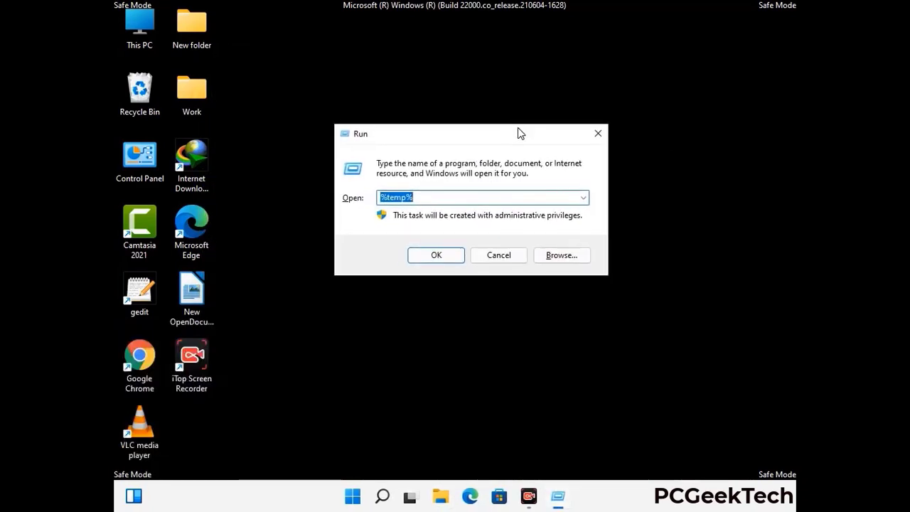
pyautogui.write('temp')
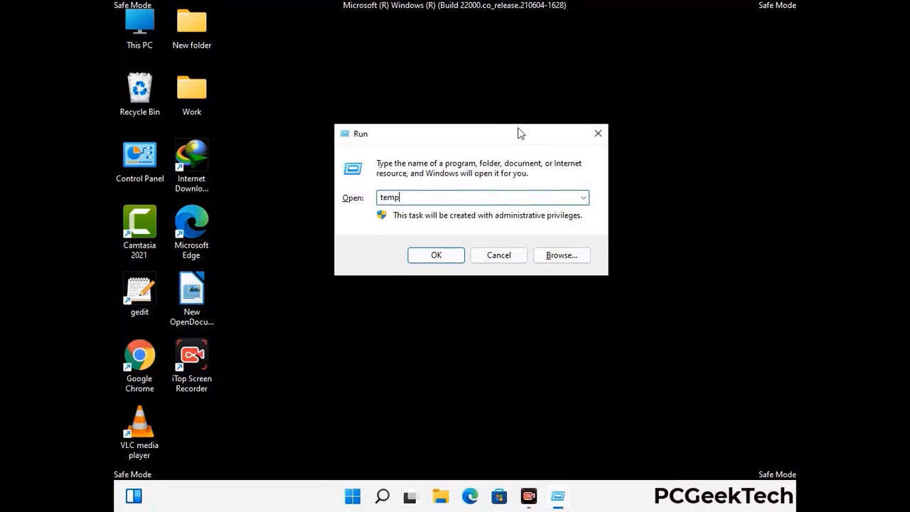
pyautogui.press('Return')
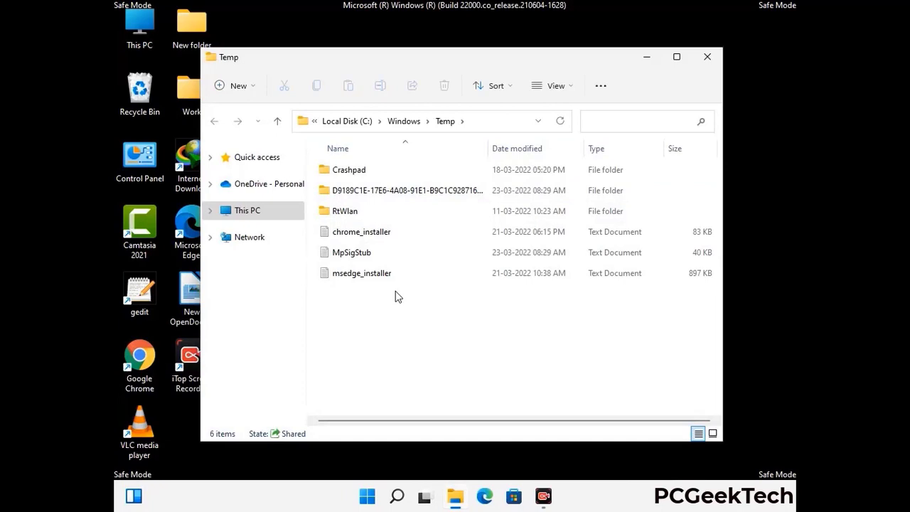
# Delete everything in the C:\Windows\Temp folder and close the window.
pyautogui.hotkey('ctrl', 'a')
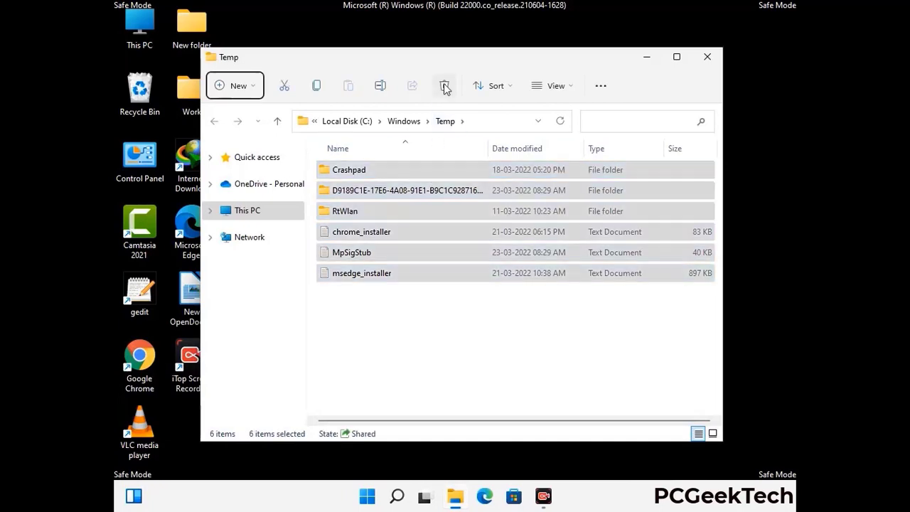
pyautogui.click(445, 85)
pyautogui.click(709, 58)
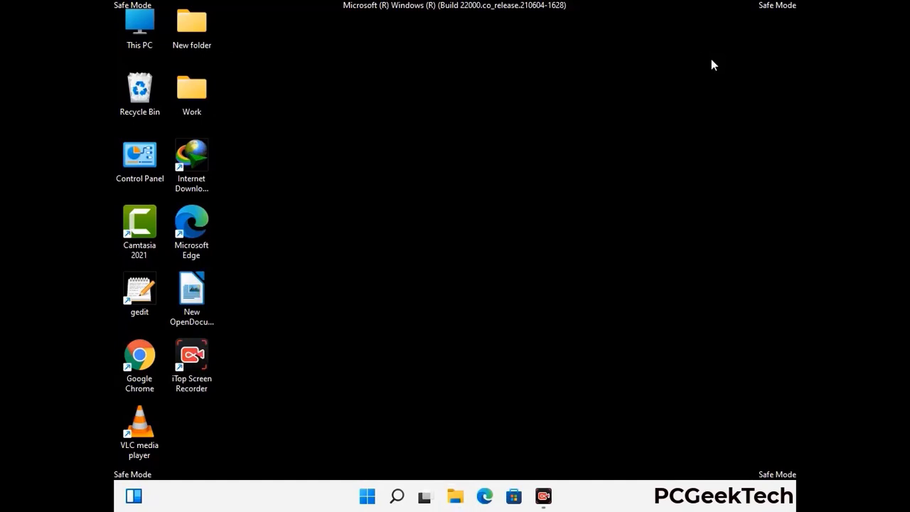
# Open the Registry Editor by running regedit.
pyautogui.press('super+r')
pyautogui.moveTo(278, 332); pyautogui.dragTo(474, 115)
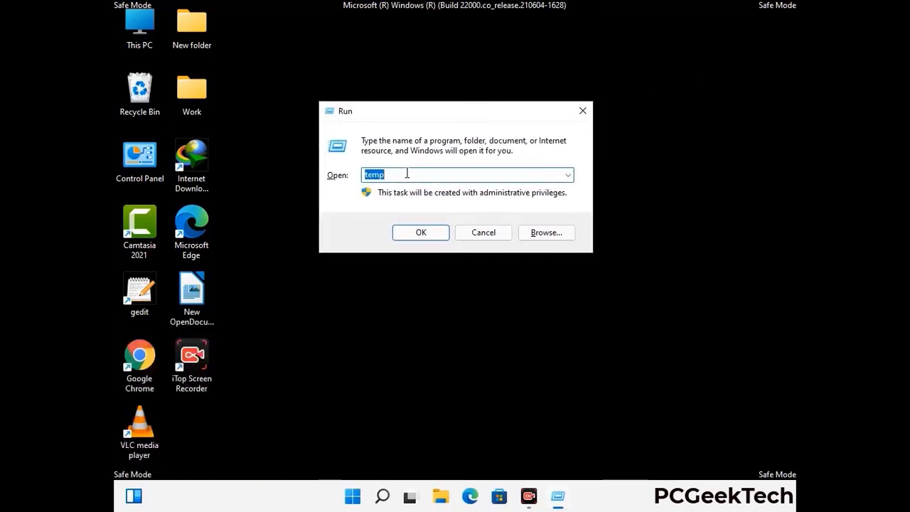
pyautogui.write('regedit')
pyautogui.press('Return')
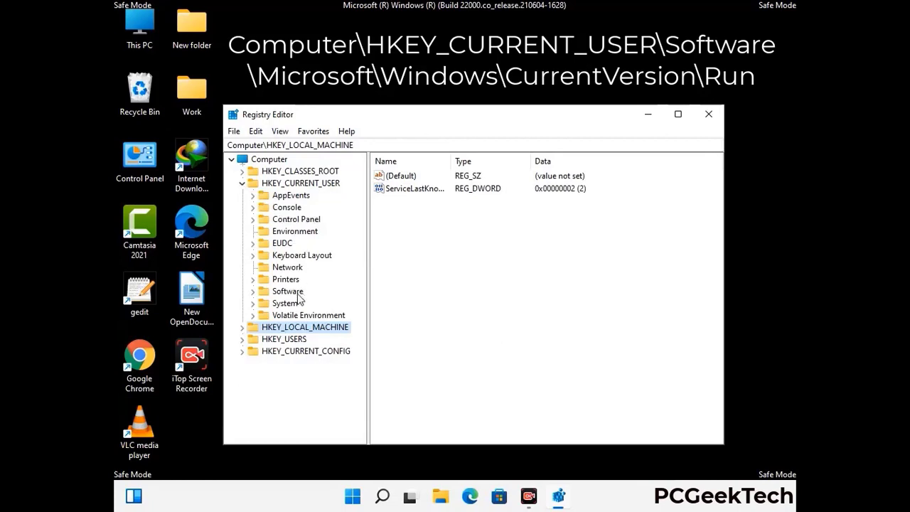
# Expand the Software key under HKEY_CURRENT_USER and its Microsoft subkey in the registry tree.
pyautogui.click(284, 295)
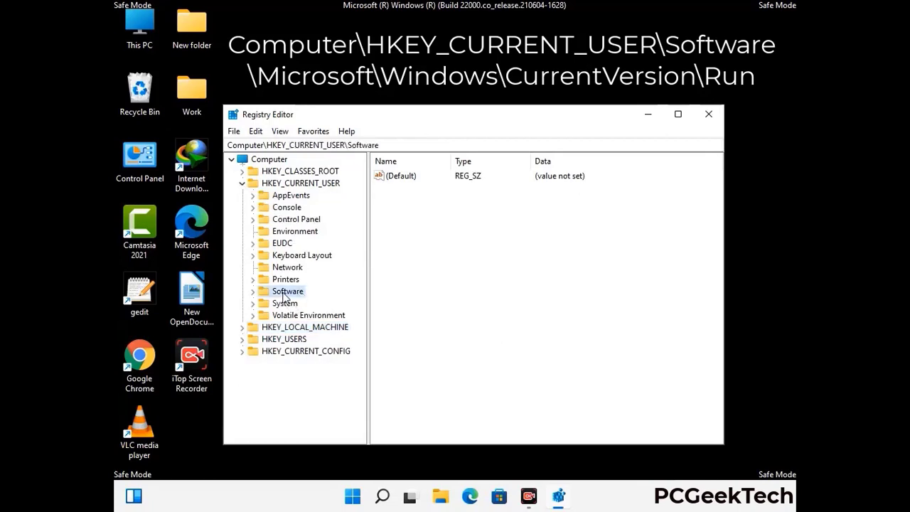
pyautogui.click(253, 292)
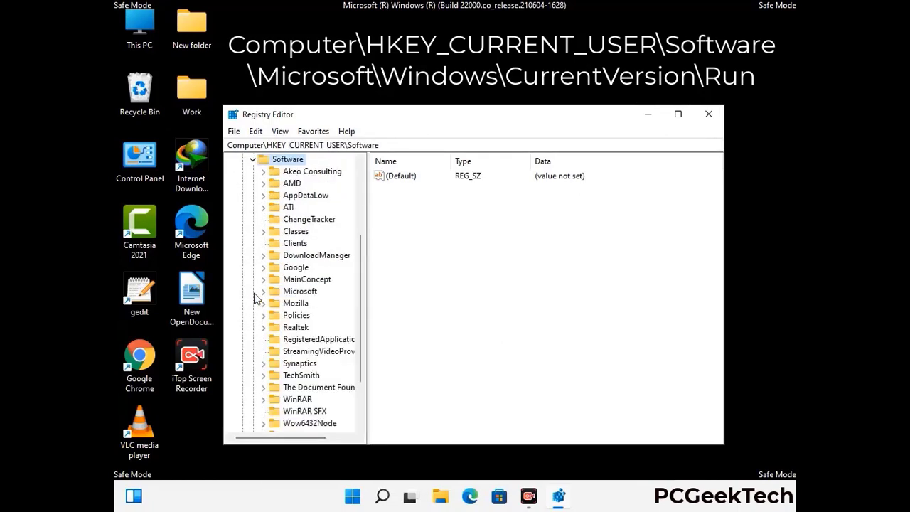
pyautogui.doubleClick(297, 292)
# Expand the Windows key under HKEY_CURRENT_USER\Software\Microsoft and its CurrentVersion subkey.
pyautogui.scroll(-2, 330, 311)
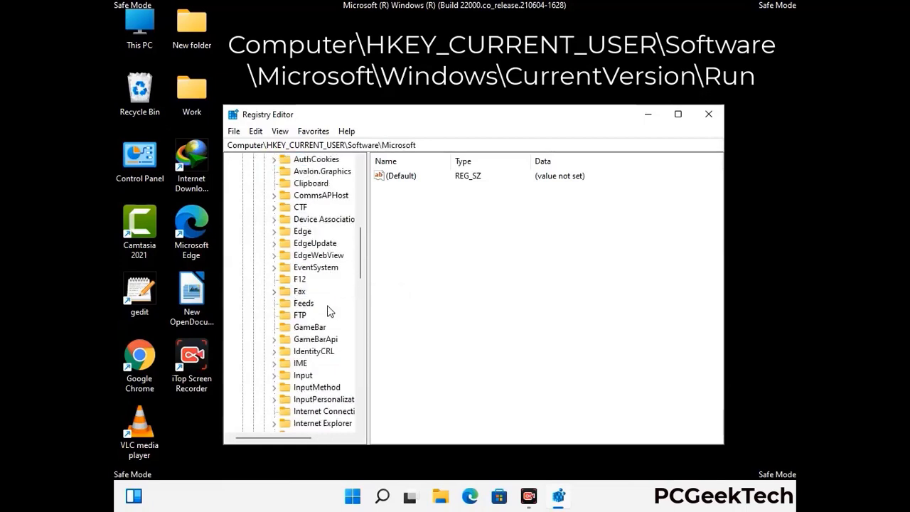
pyautogui.scroll(-2, 329, 311)
pyautogui.scroll(-1, 329, 311)
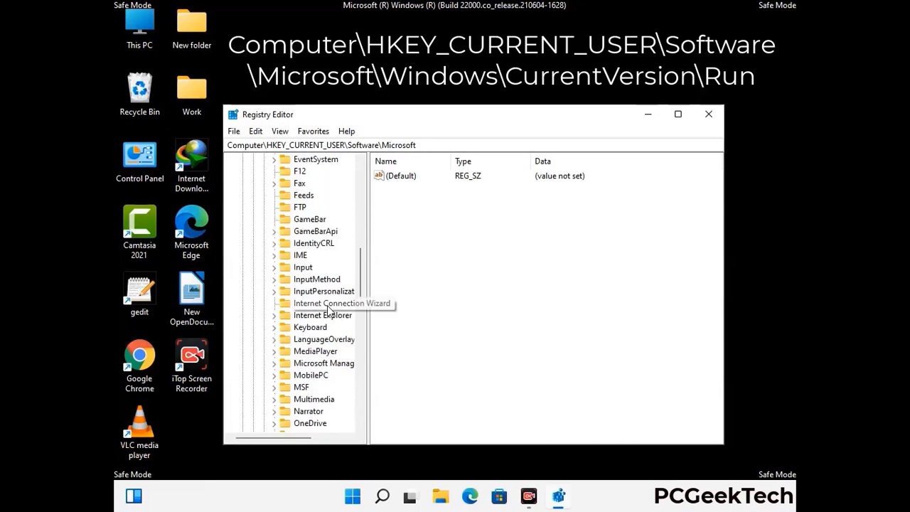
pyautogui.scroll(-2, 329, 310)
pyautogui.scroll(-7, 329, 311)
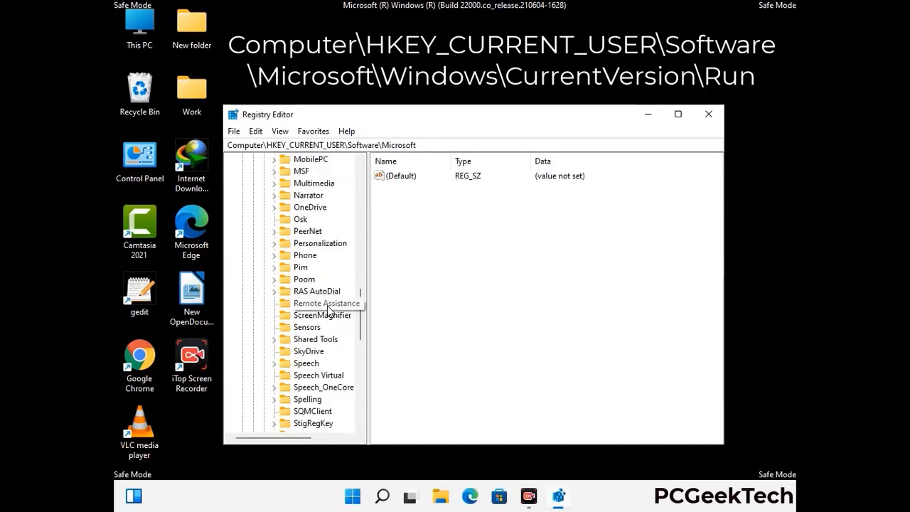
pyautogui.scroll(-2, 330, 310)
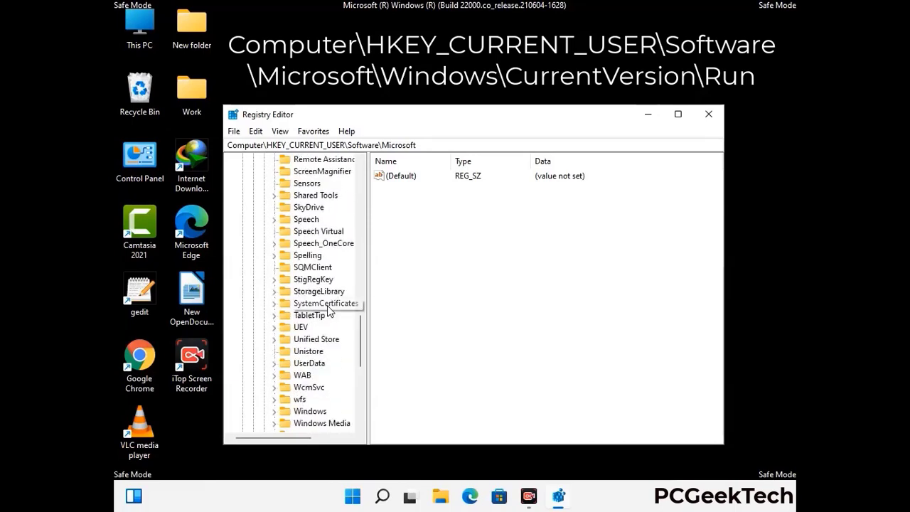
pyautogui.scroll(-1, 329, 311)
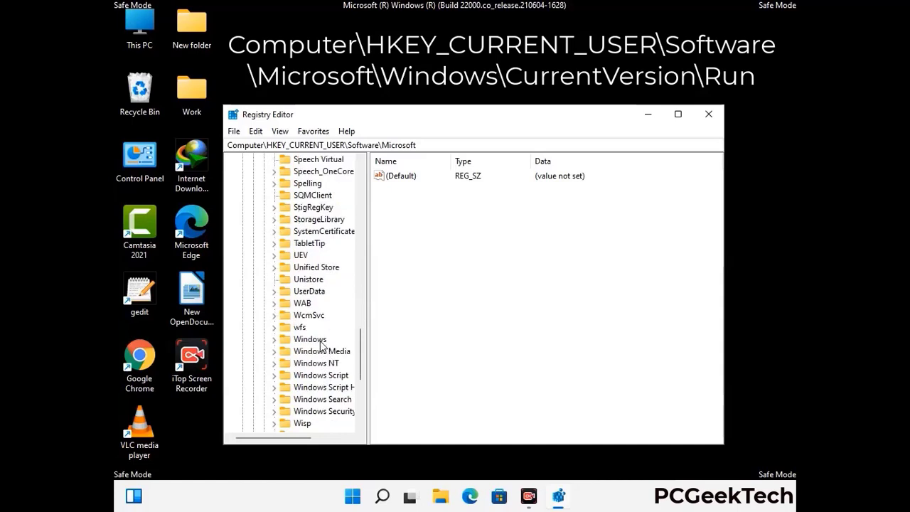
pyautogui.doubleClick(327, 338)
pyautogui.doubleClick(330, 328)
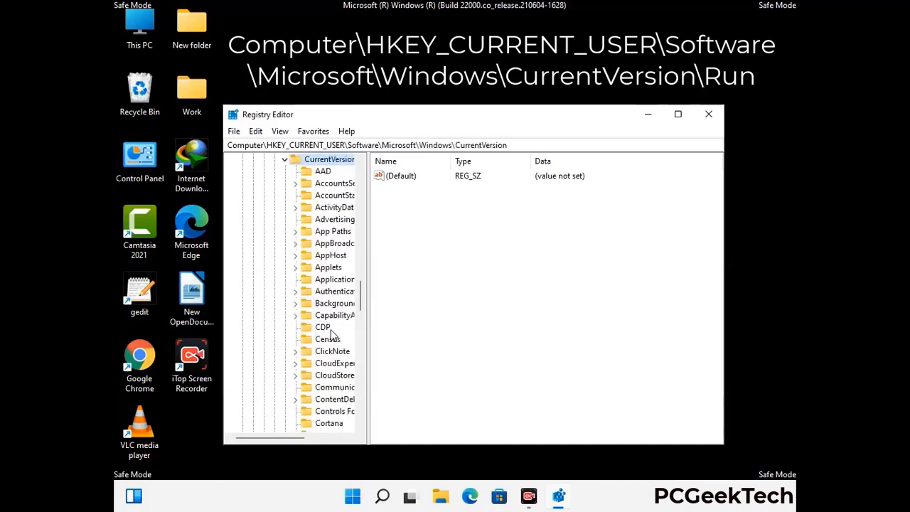
# Open the Run key under HKEY_CURRENT_USER\Software\Microsoft\Windows\CurrentVersion to show its startup entries.
pyautogui.scroll(-5, 327, 313)
pyautogui.scroll(-4, 325, 310)
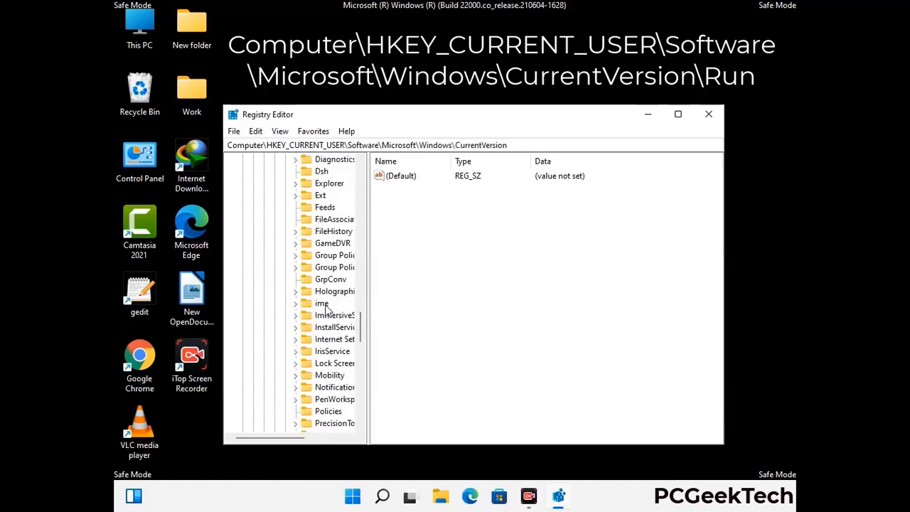
pyautogui.scroll(-3, 327, 307)
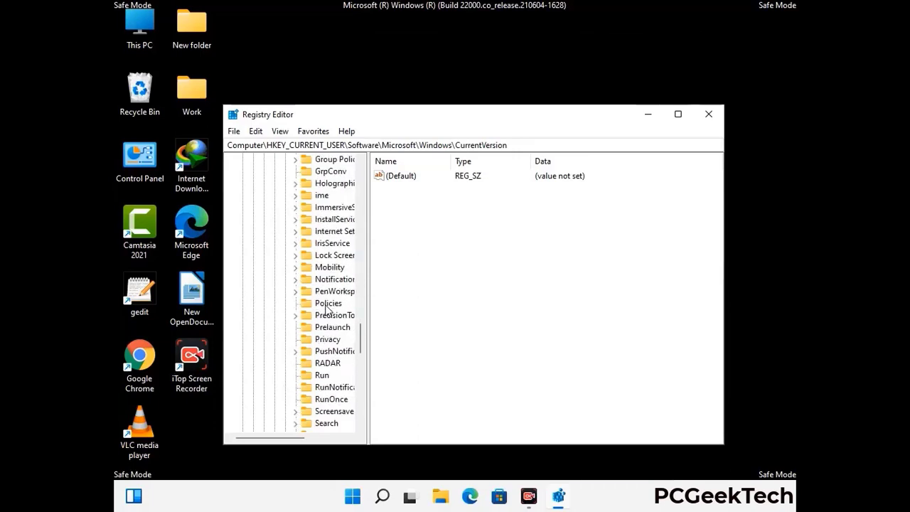
pyautogui.click(322, 339)
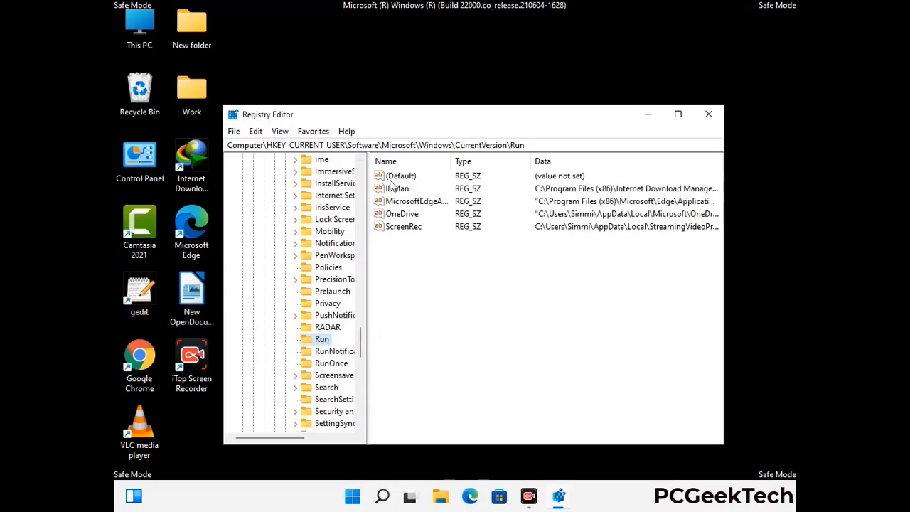
# Permanently delete the ScreenRec value from the current user's Run key.
pyautogui.click(403, 229)
pyautogui.keyDown('ctrl'); pyautogui.click(409, 230); pyautogui.keyUp('ctrl')
pyautogui.click(411, 232)
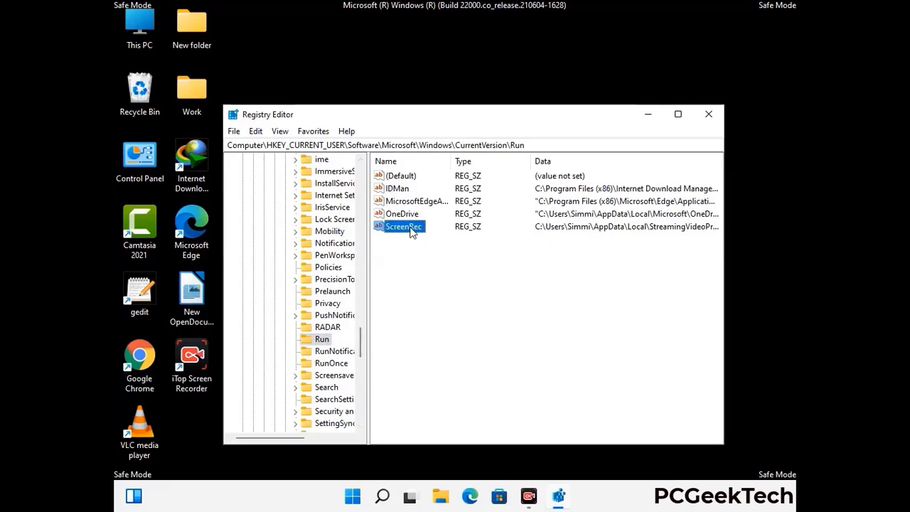
pyautogui.rightClick(411, 230)
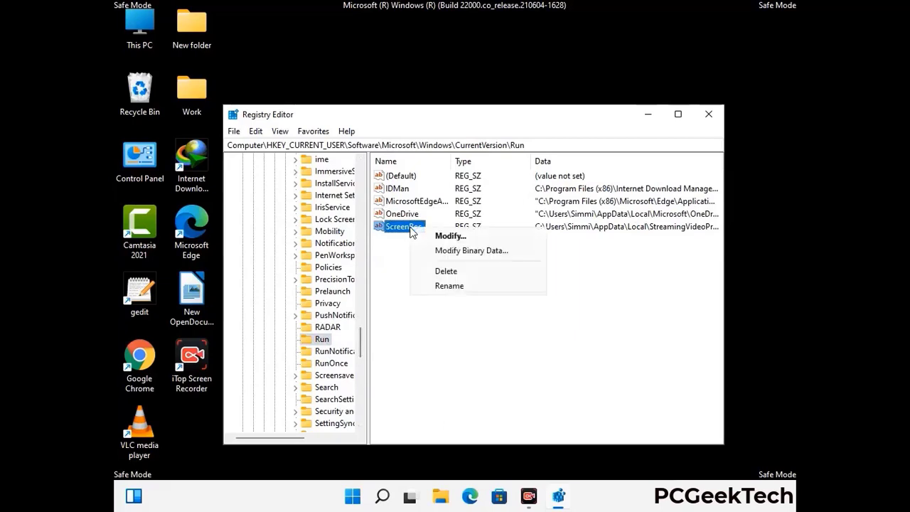
pyautogui.click(436, 270)
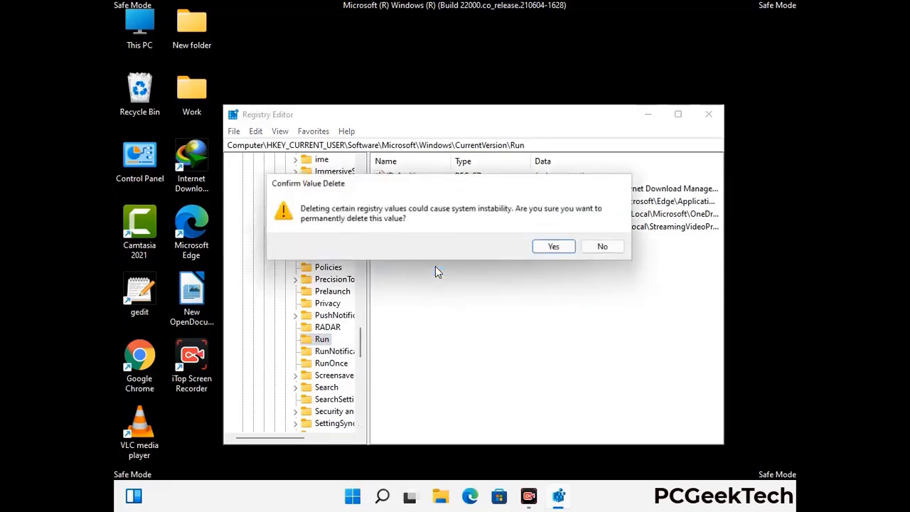
pyautogui.click(568, 250)
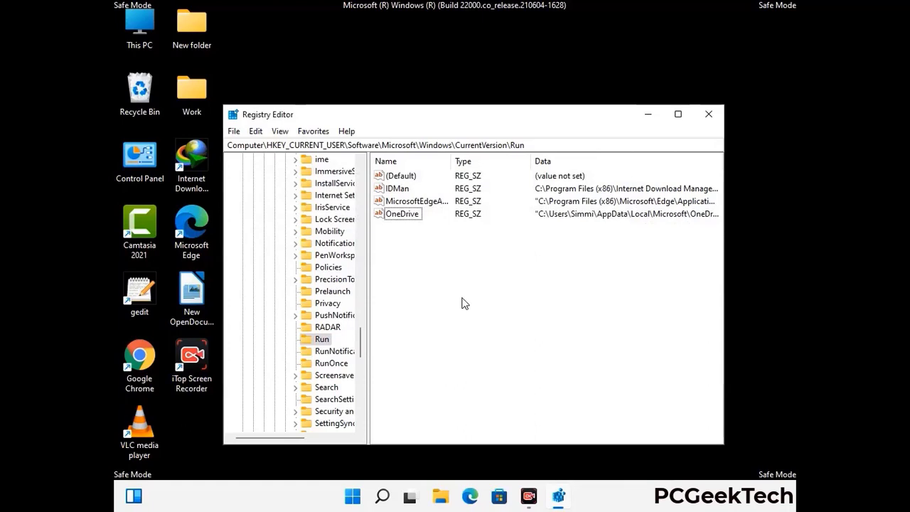
# Search the registry's keys, values and data for "Virus Name", stopping the search before closing Registry Editor.
pyautogui.hotkey('ctrl', 'f')
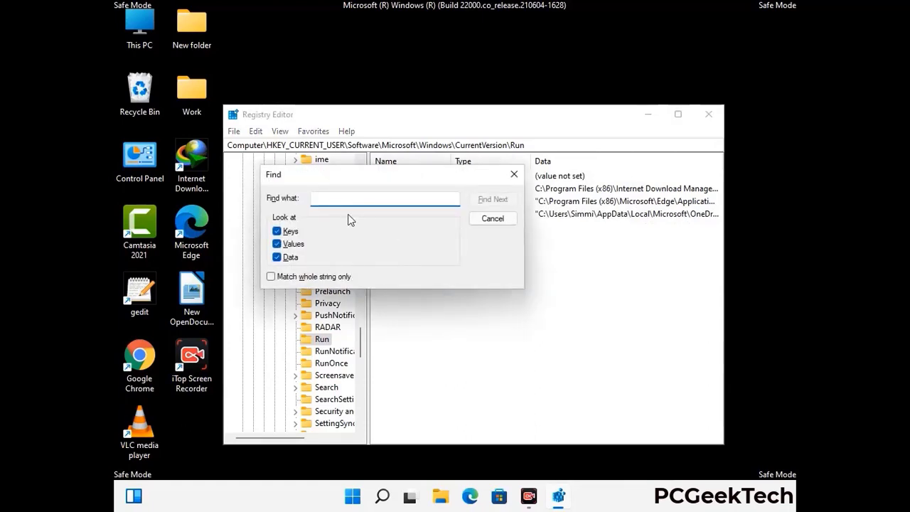
pyautogui.write('Virus')
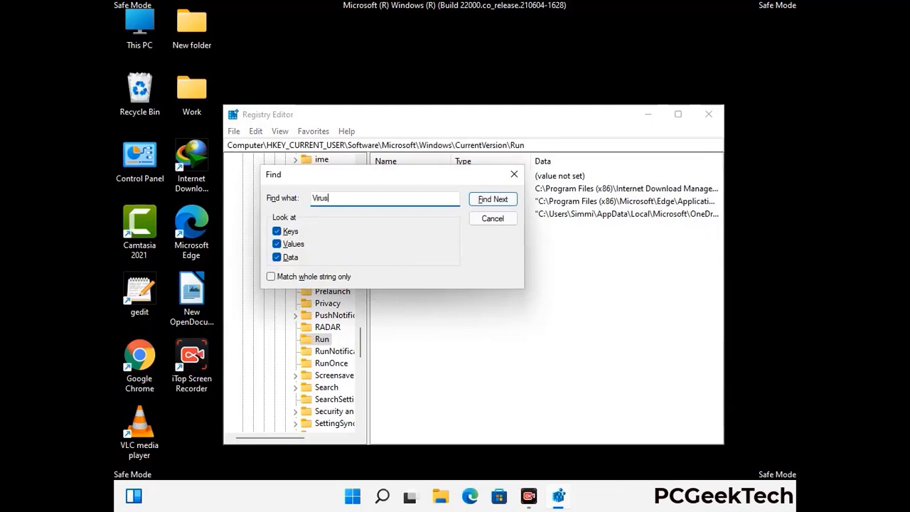
pyautogui.write(' Name')
pyautogui.click(482, 203)
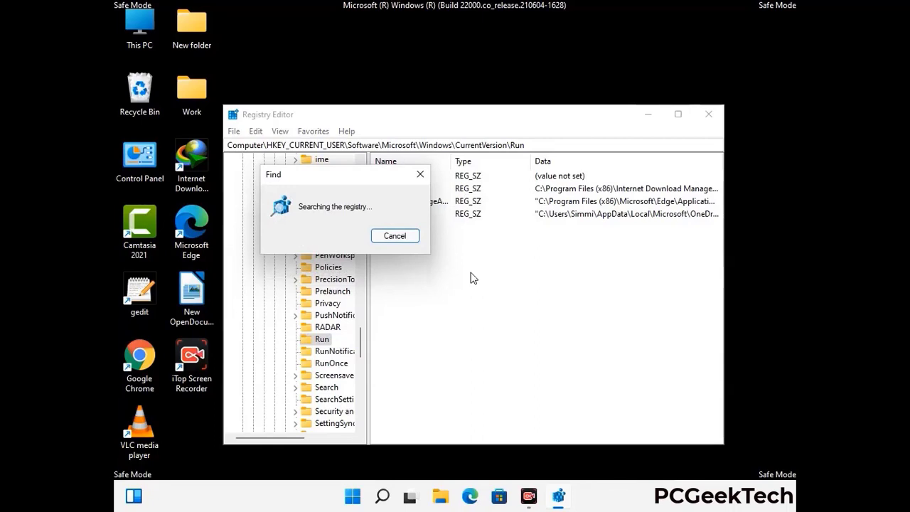
pyautogui.click(426, 176)
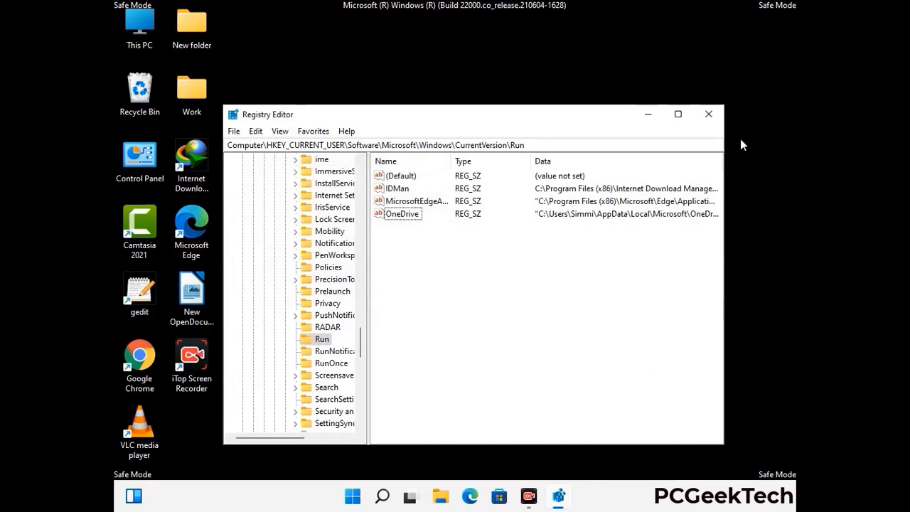
pyautogui.click(708, 114)
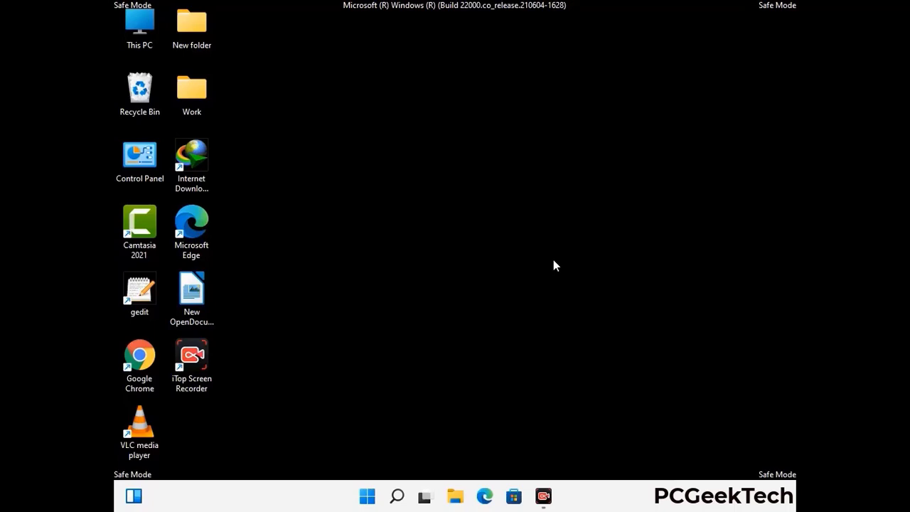
# Open System Configuration by running the msconfig command.
pyautogui.press('super+r')
pyautogui.moveTo(264, 330); pyautogui.dragTo(465, 136)
pyautogui.write('ms')
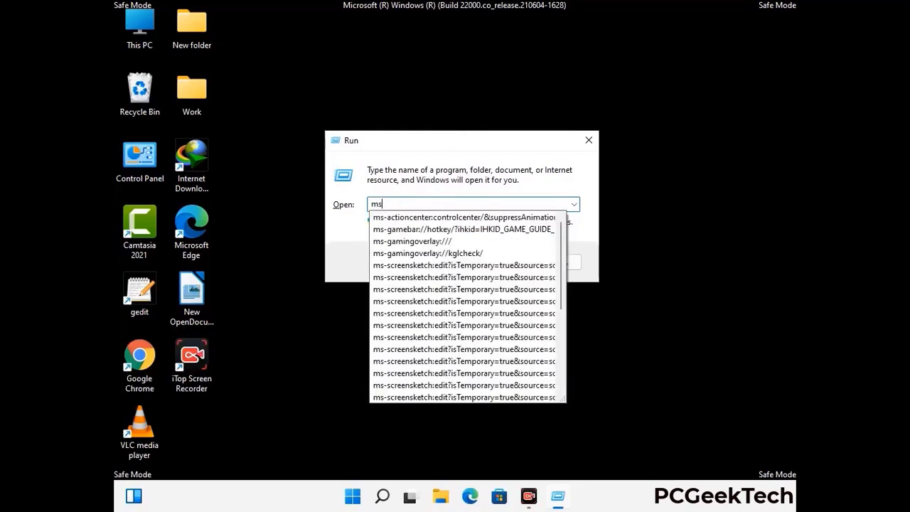
pyautogui.write('config')
pyautogui.click(465, 140)
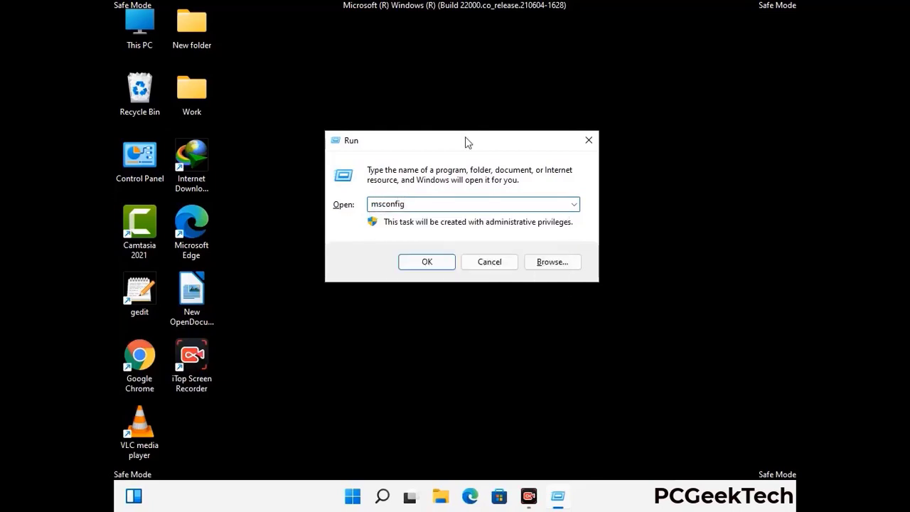
pyautogui.click(419, 262)
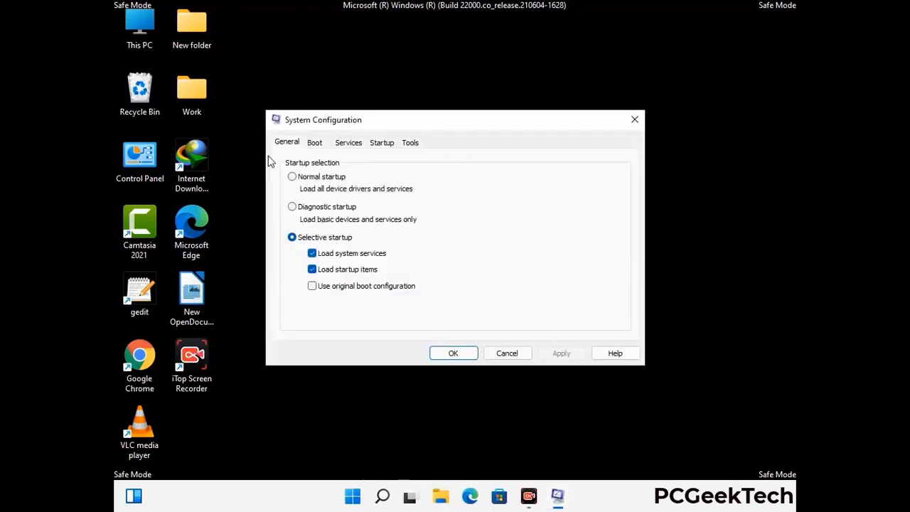
# Turn off the Safe boot option for the Windows 11 installation in the boot settings.
pyautogui.click(315, 143)
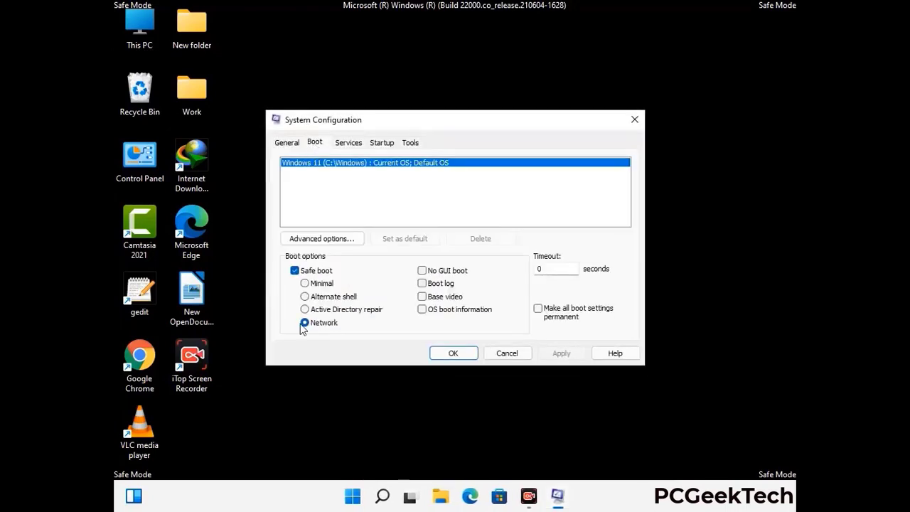
pyautogui.click(294, 271)
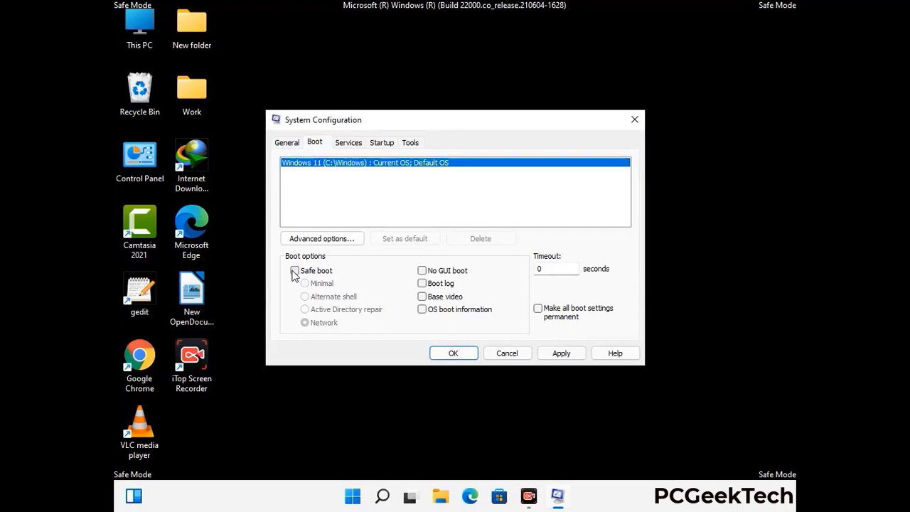